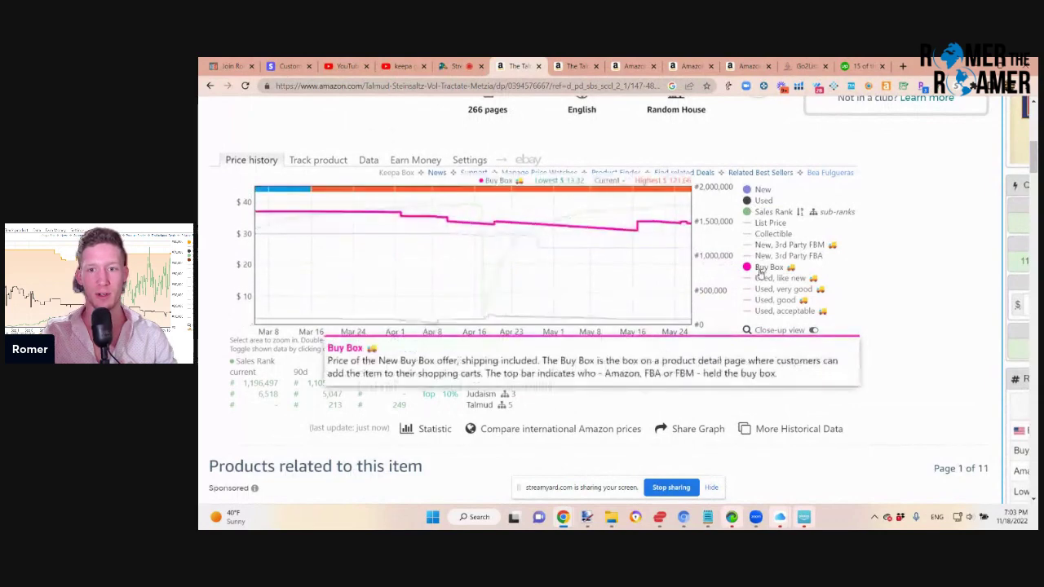
Limit the Talmud book's Keepa price history graph to the New, Used and Buy Box prices, hiding the sales rank.
left_click(751, 191)
left_click(747, 214)
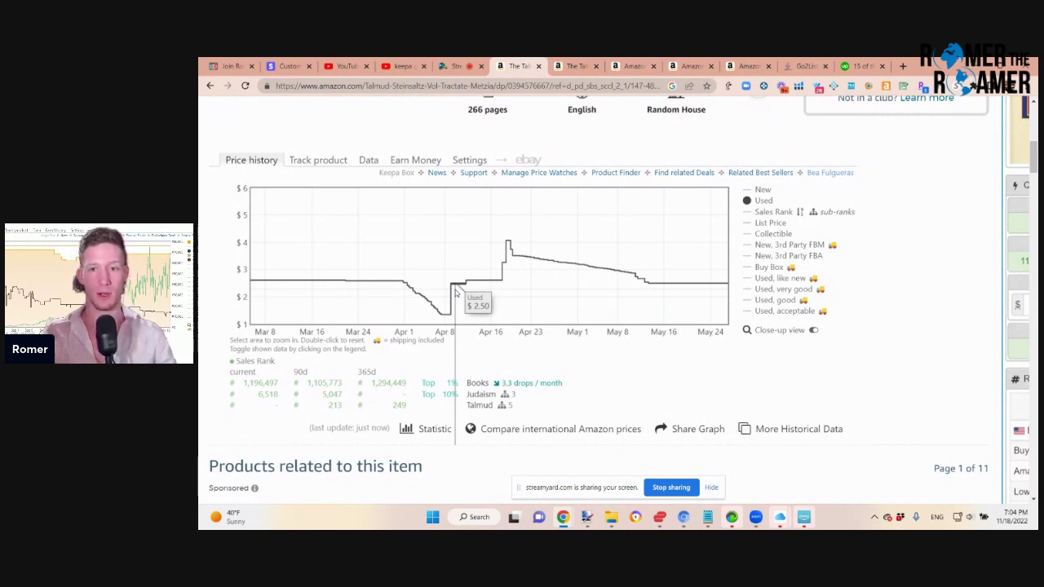
left_click(752, 191)
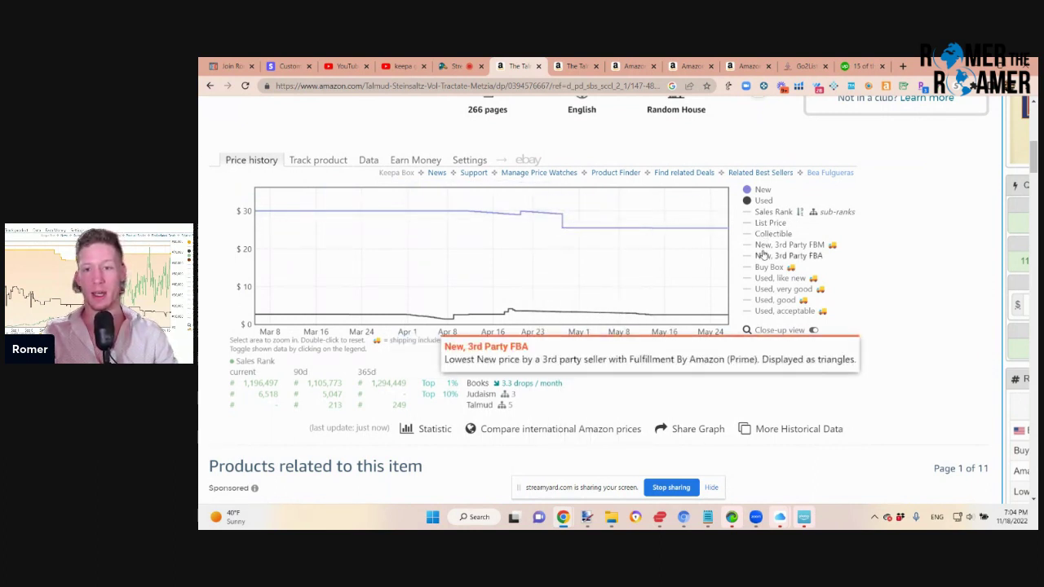
left_click(750, 271)
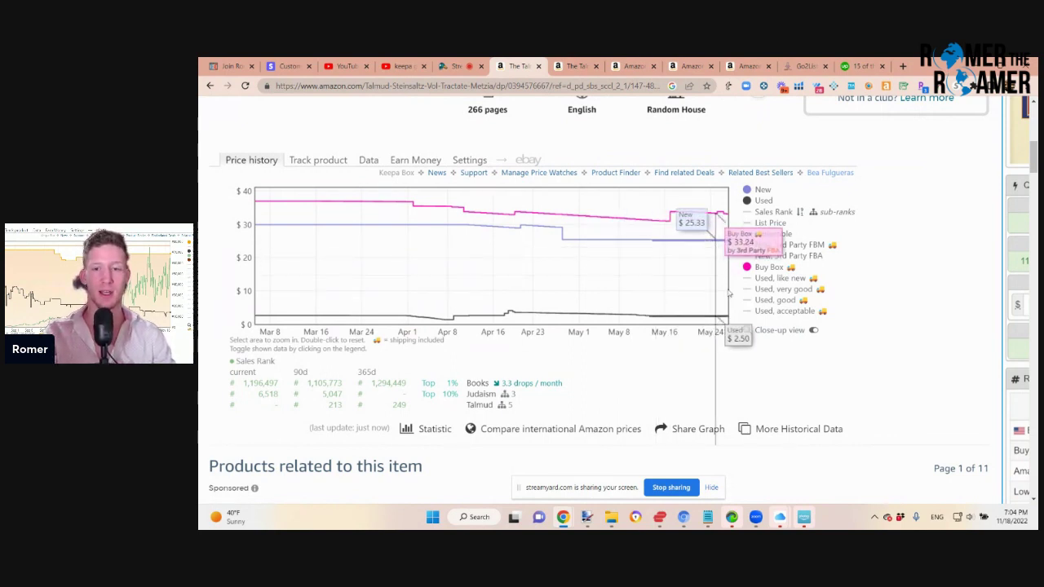
Check the Talmud book's current buying offer, including its condition, seller and fulfilment, and return to the price history graph.
scroll(692, 258, "up", 10)
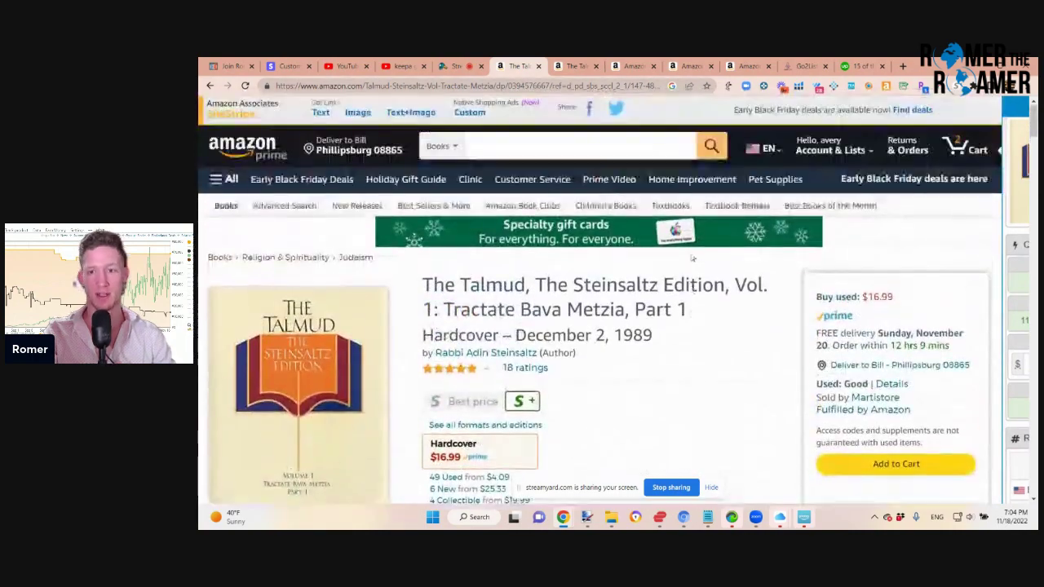
scroll(856, 334, "down", 1)
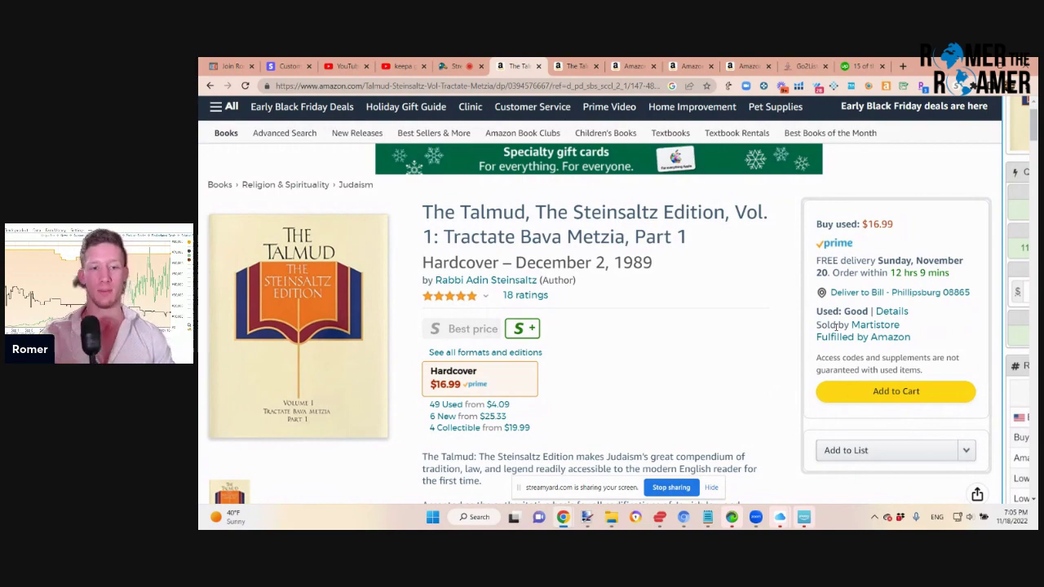
scroll(836, 326, "down", 10)
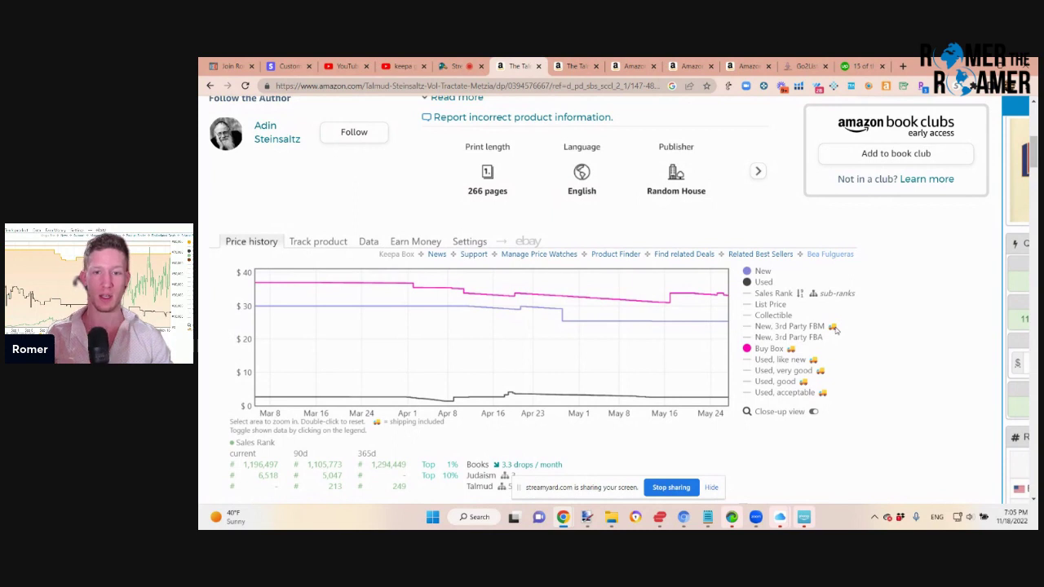
Hide the Used price and show the Sales Rank in the Talmud book's price history graph.
mouse_move(759, 283)
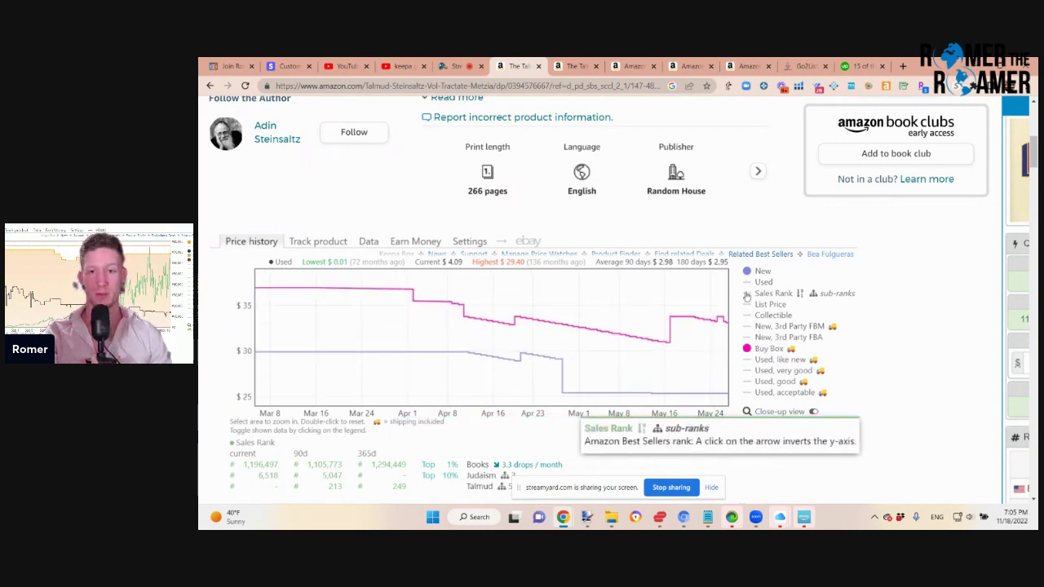
mouse_move(750, 349)
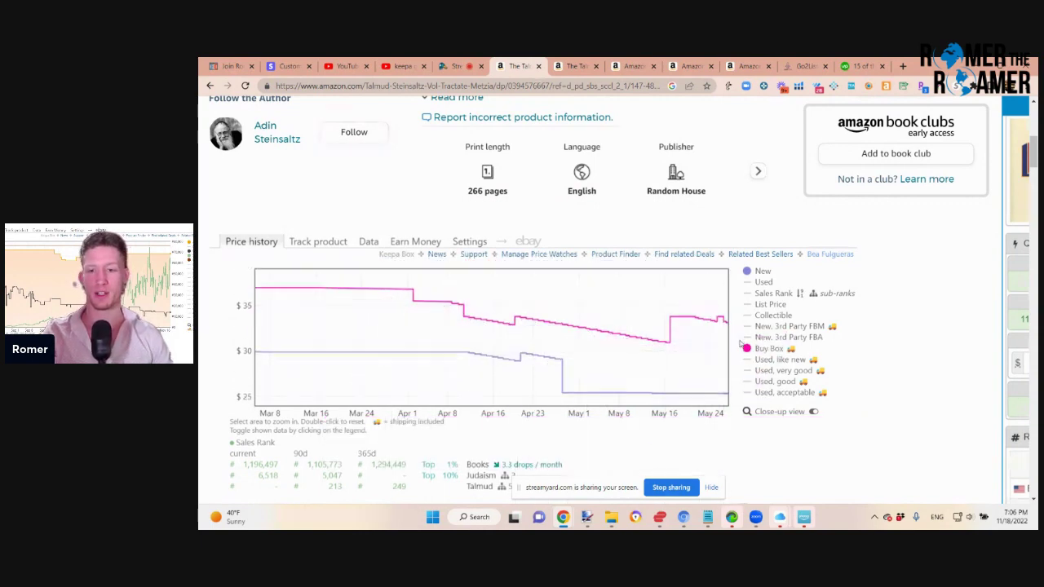
left_click(747, 296)
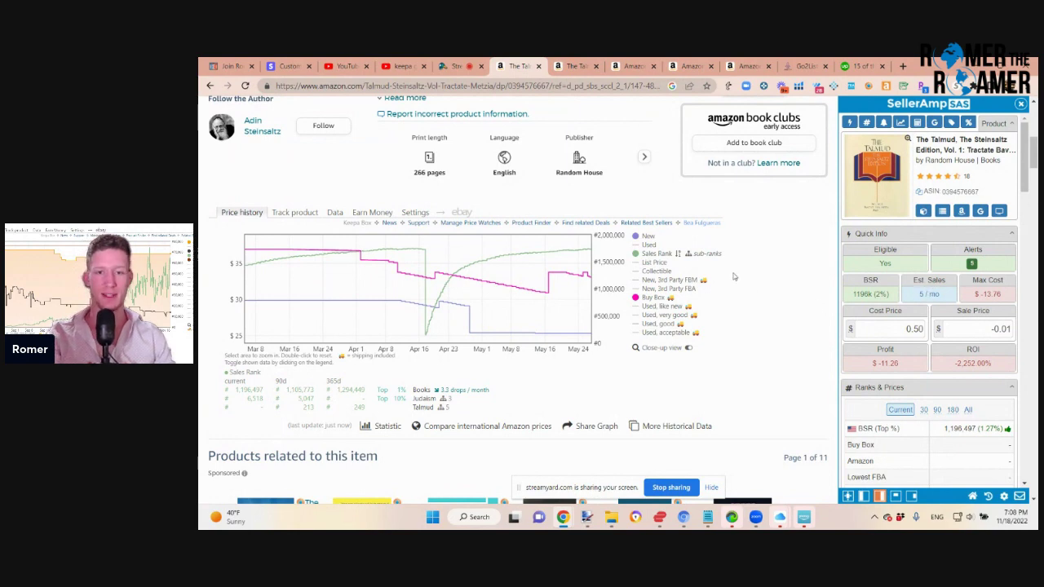
Look through the other open Amazon product pages, from Campbell Biology and CurcuminRich to the ColonBroom listing.
left_click(569, 69)
left_click(634, 67)
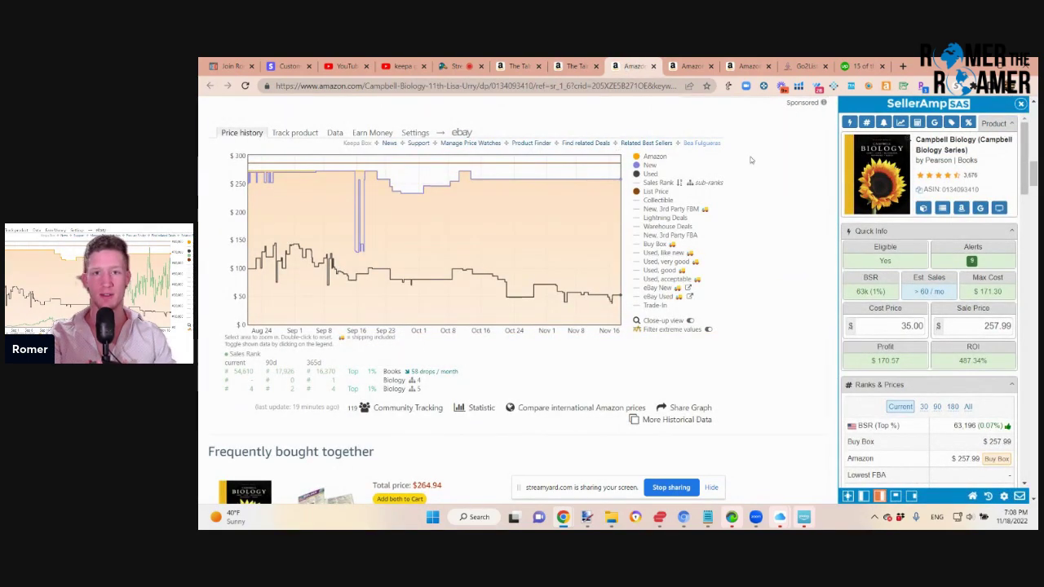
left_click(690, 66)
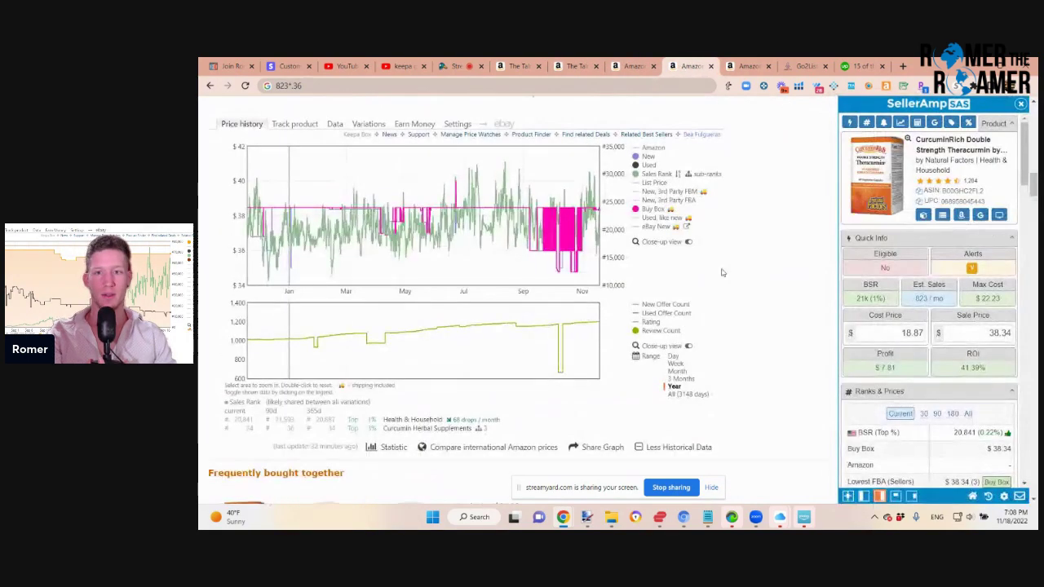
left_click(741, 66)
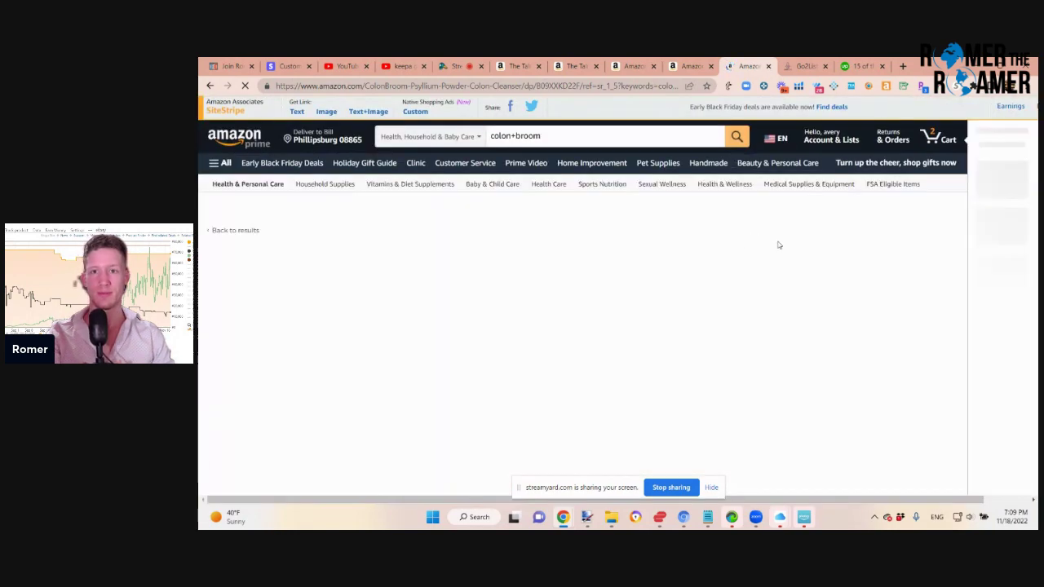
scroll(816, 310, "down", 10)
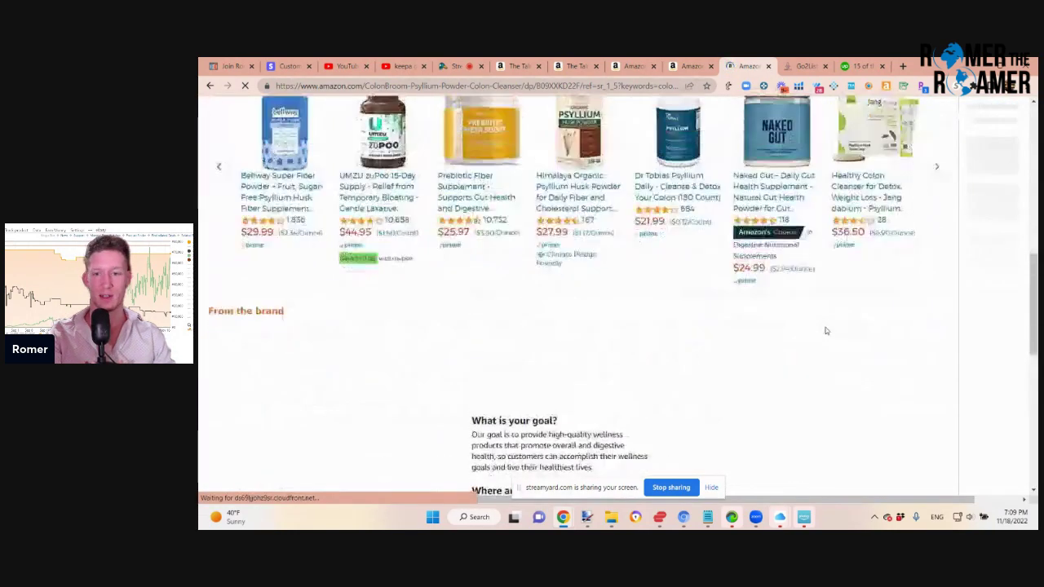
scroll(825, 330, "up", 10)
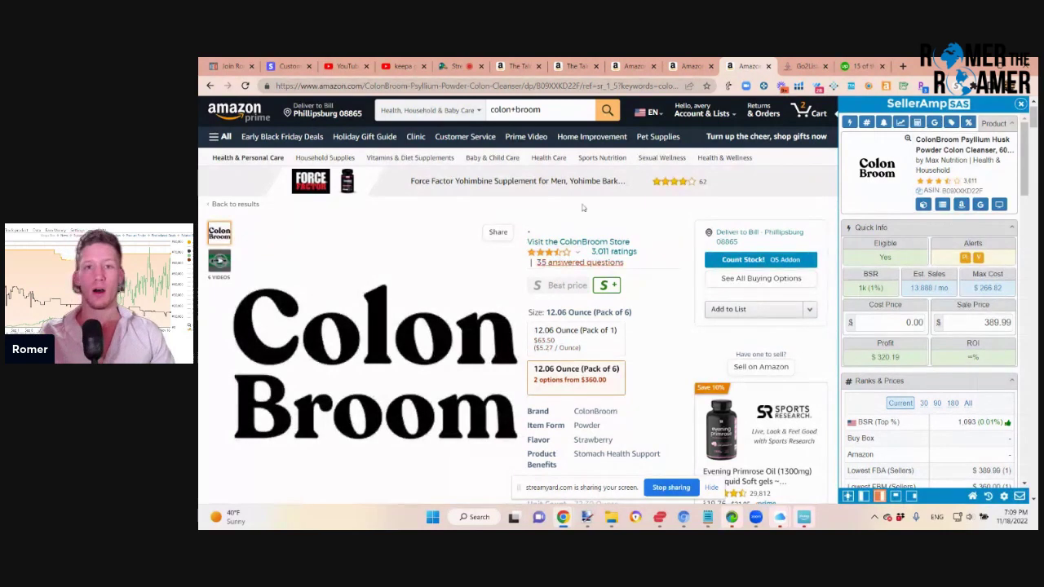
Return to the Campbell Biology page and examine the Amazon price line in its Keepa price history graph up close.
left_click(515, 70)
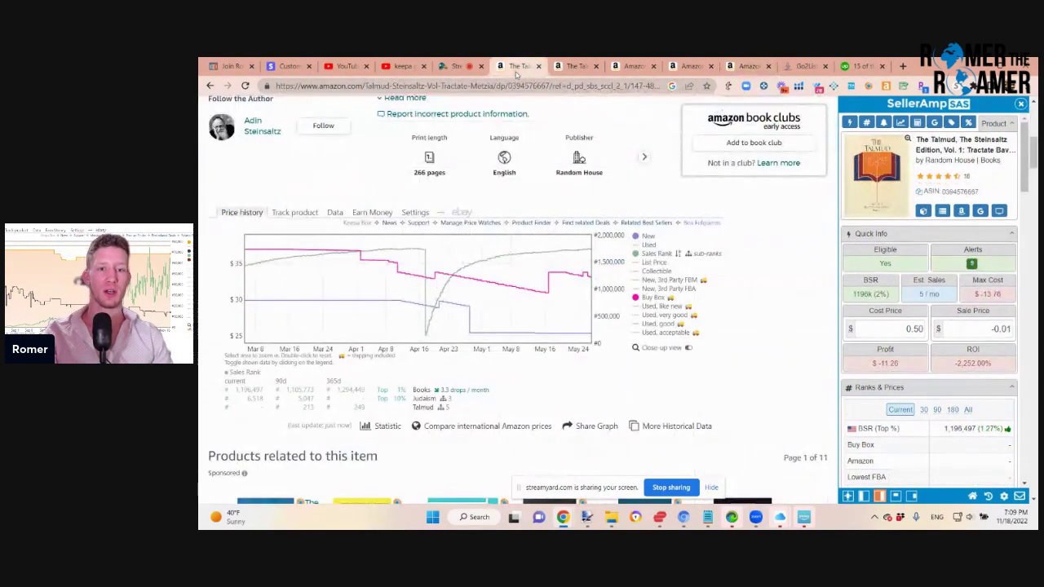
left_click(575, 66)
left_click(629, 69)
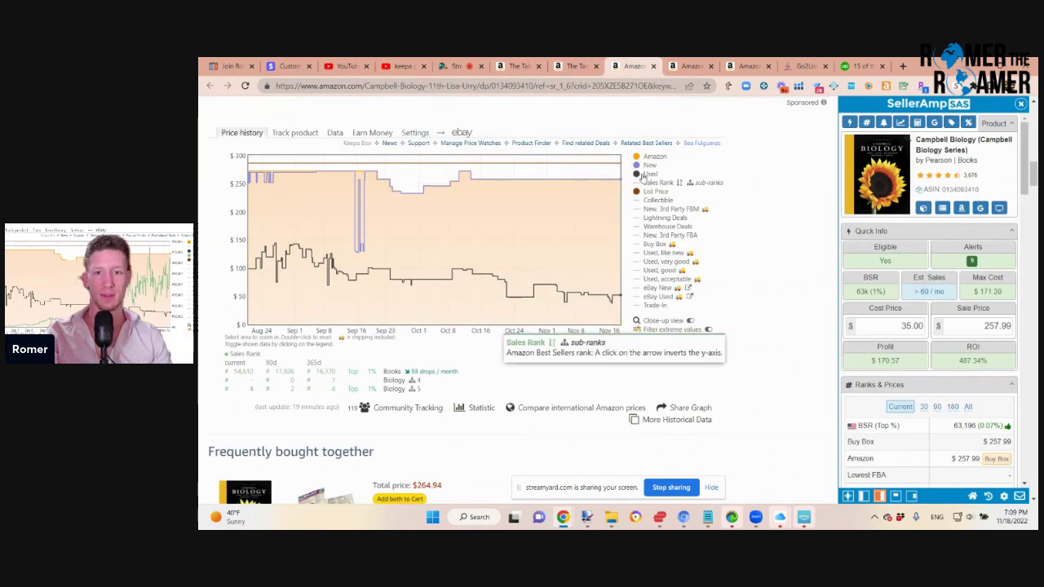
mouse_move(645, 159)
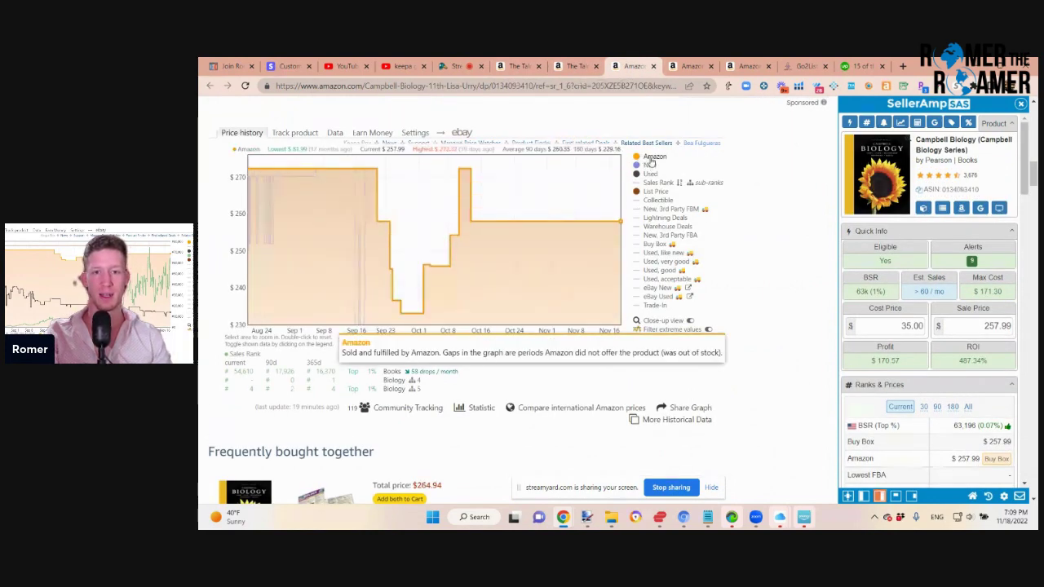
scroll(650, 167, "up", 4)
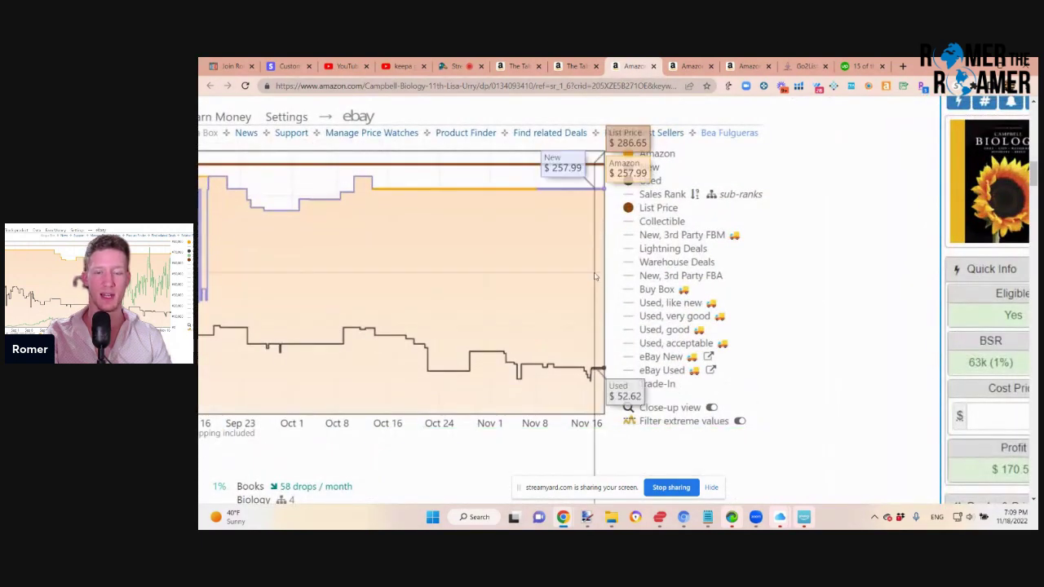
scroll(596, 276, "up", 5)
scroll(596, 277, "down", 4)
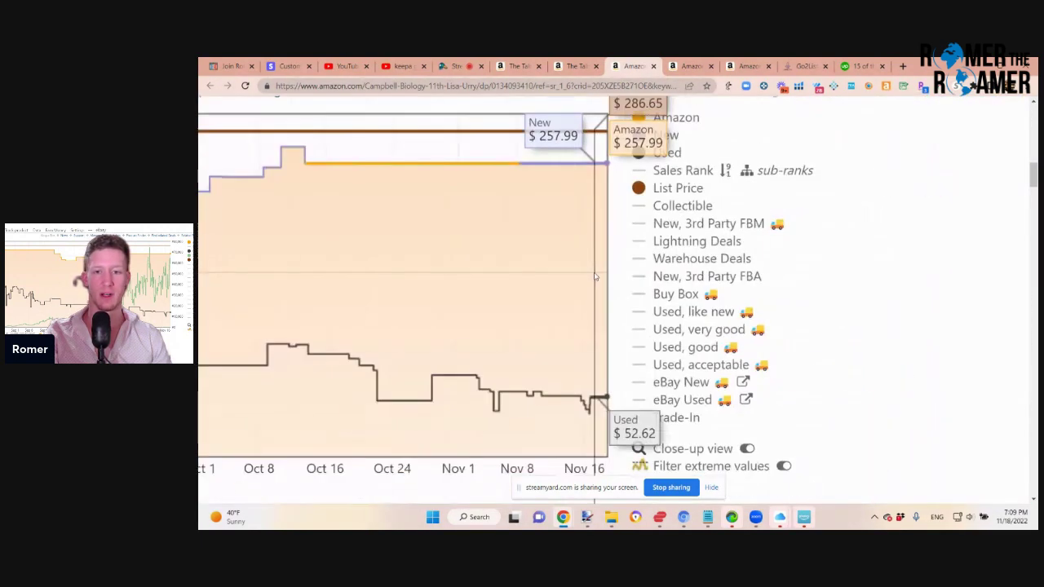
Add Sales Rank, Collectible, New 3rd Party FBM, Lightning Deals, Warehouse Deals and New 3rd Party FBA to the Campbell Biology graph.
left_click(642, 175)
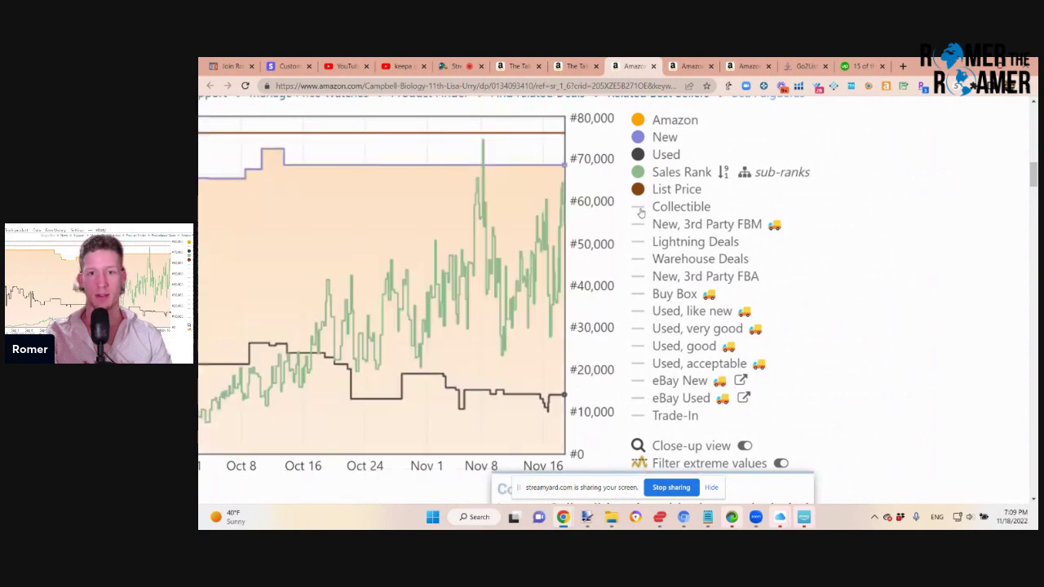
left_click(640, 209)
left_click(640, 225)
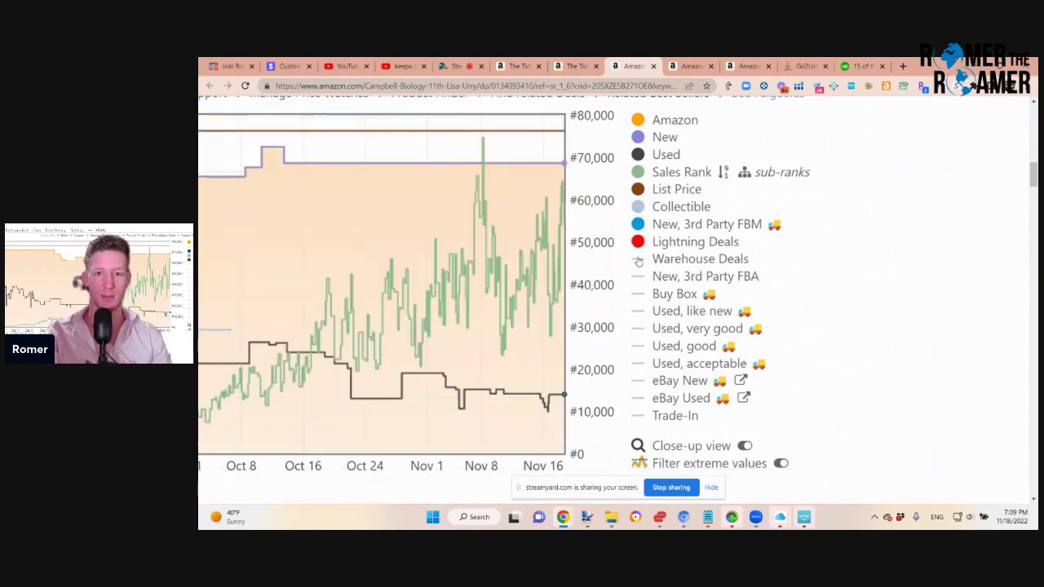
left_click(639, 259)
left_click(639, 277)
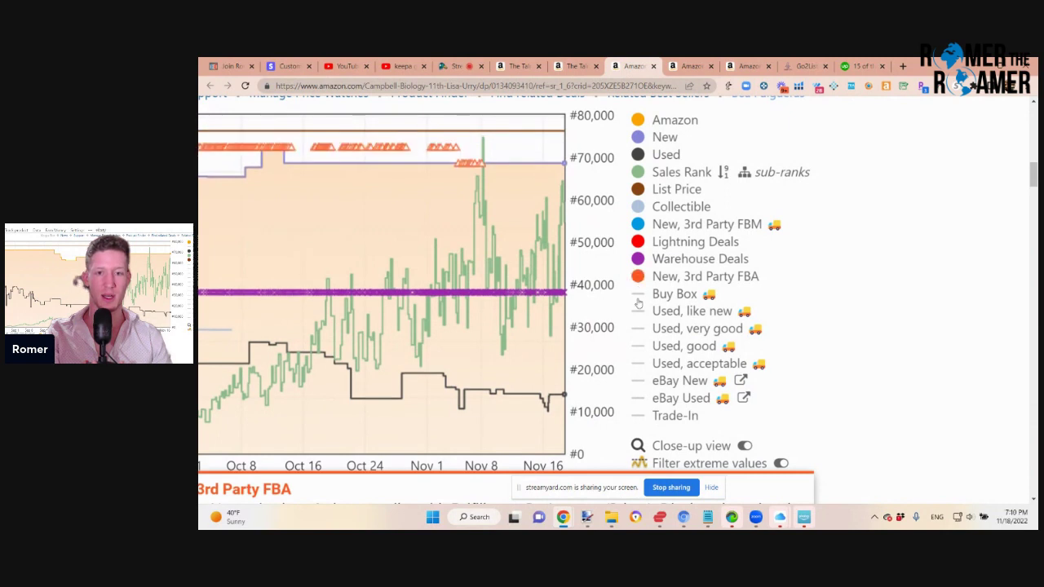
Add the Buy Box price and the Used like new, very good and good prices to the Campbell Biology graph.
left_click(638, 295)
left_click(639, 313)
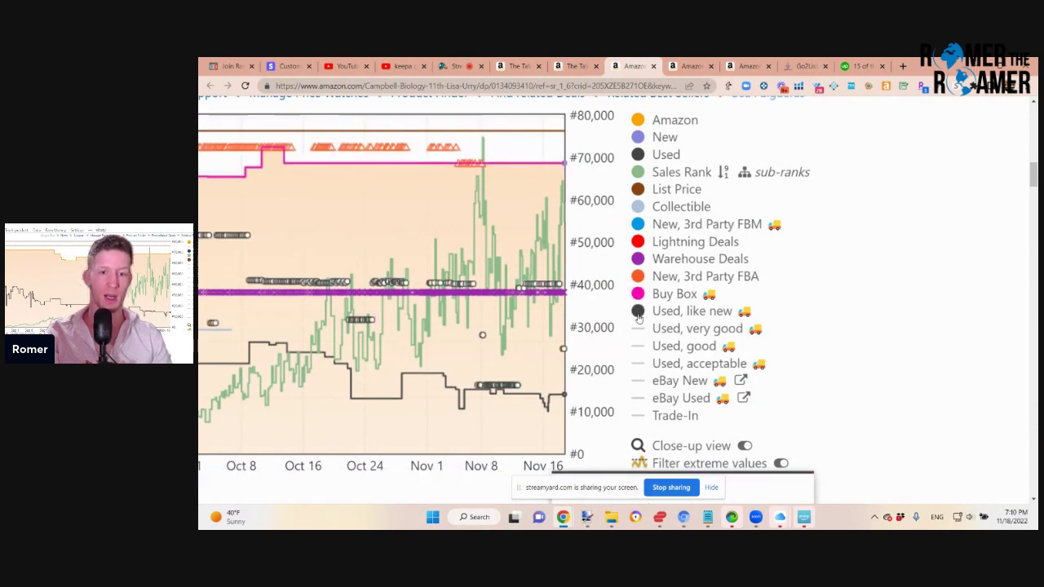
left_click(639, 330)
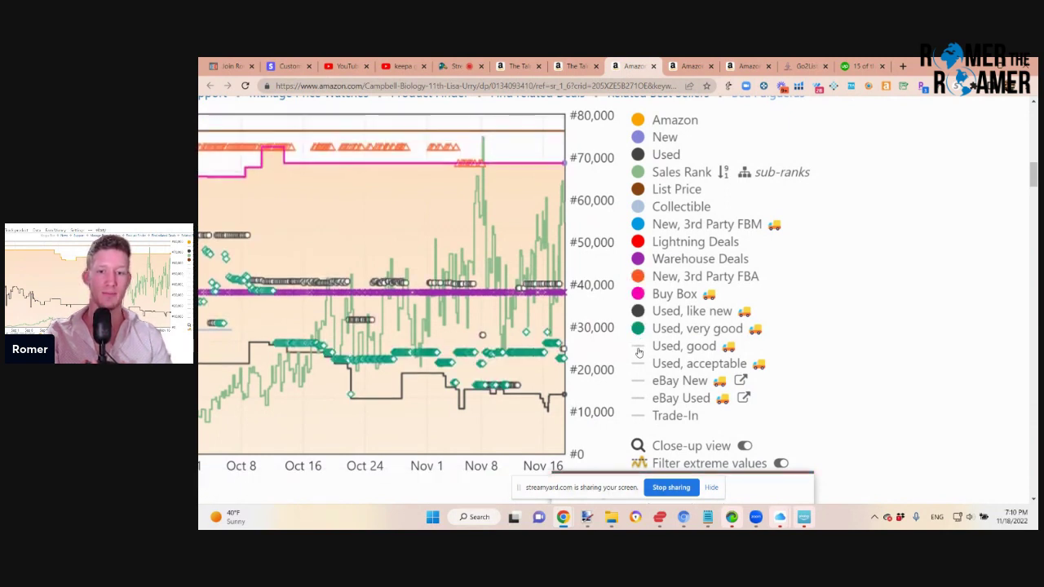
left_click(639, 347)
key("ctrl+0")
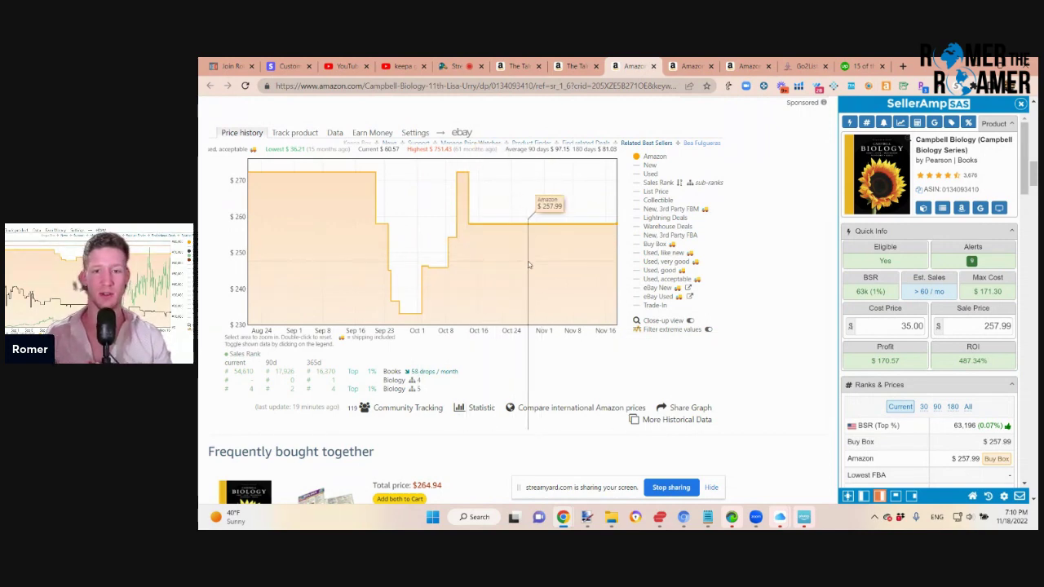
Toggle the Warehouse Deals price and the Amazon price on and off in the Campbell Biology graph.
left_click(638, 229)
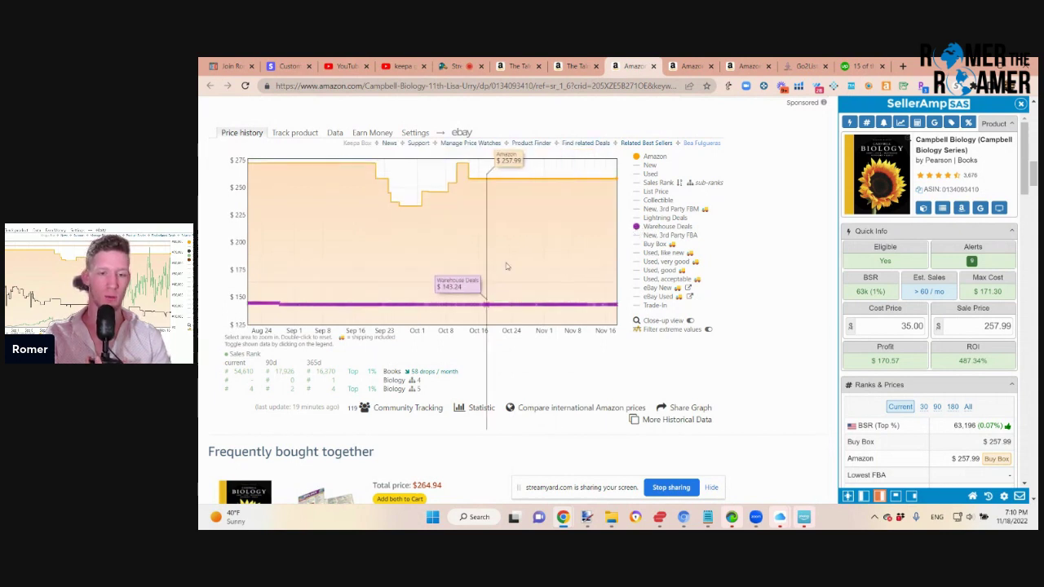
left_click(639, 228)
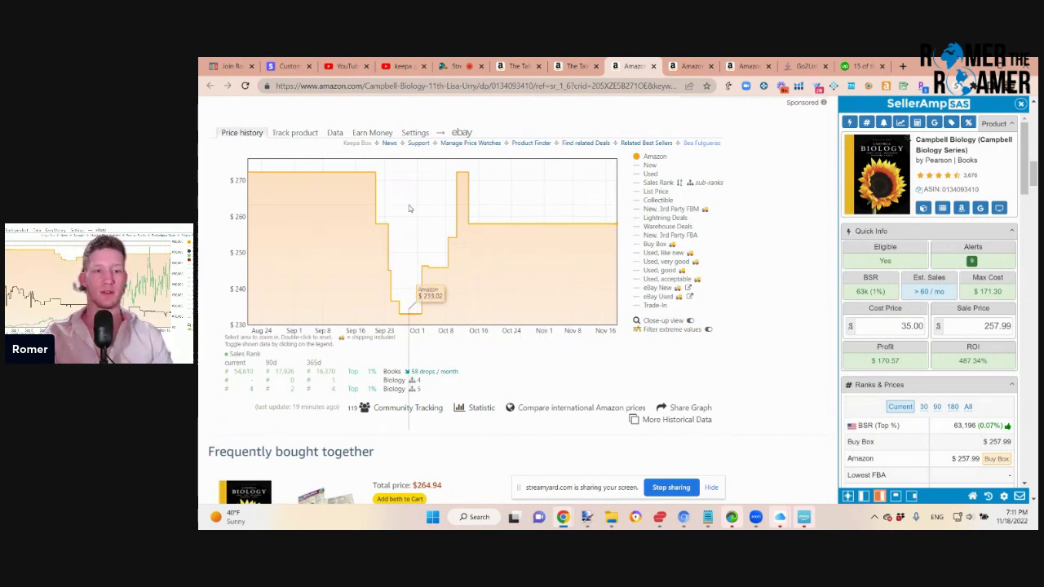
left_click(638, 159)
left_click(638, 158)
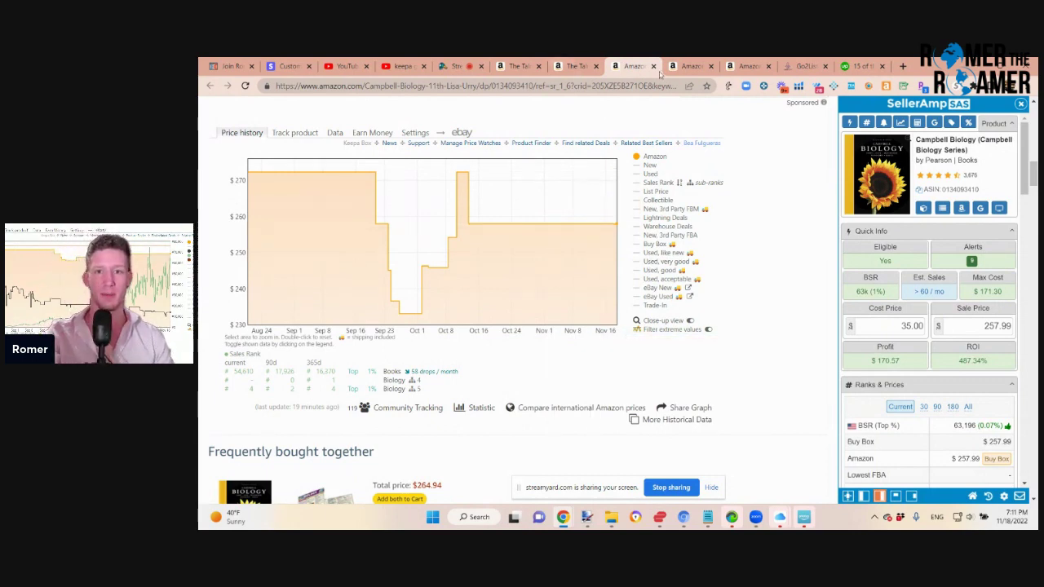
Open the Keepa offers data for the CurcuminRich product and examine each seller's stock history and 30-day sales.
left_click(685, 66)
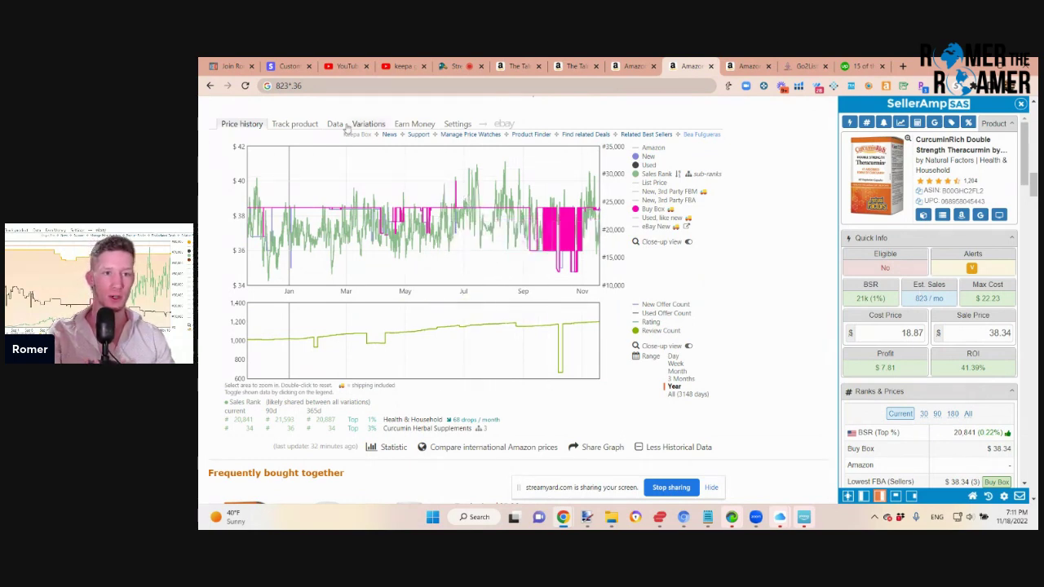
left_click(335, 124)
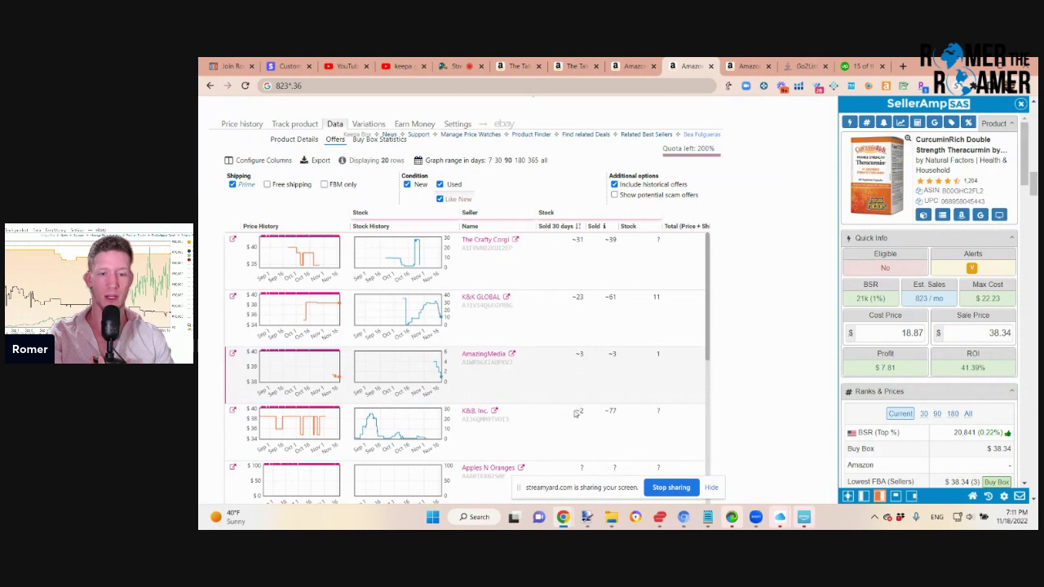
scroll(550, 364, "down", 10)
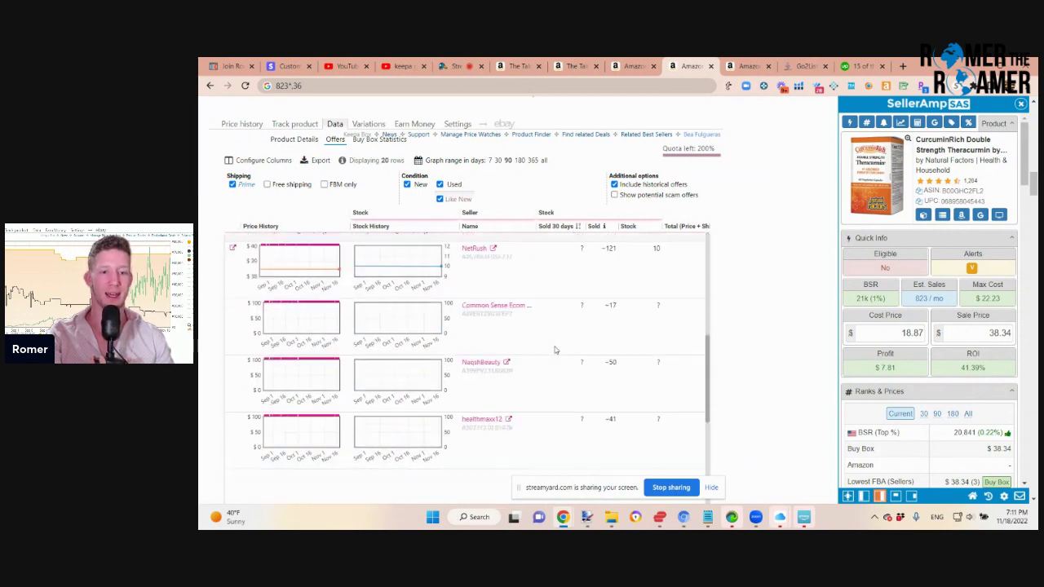
scroll(555, 350, "up", 10)
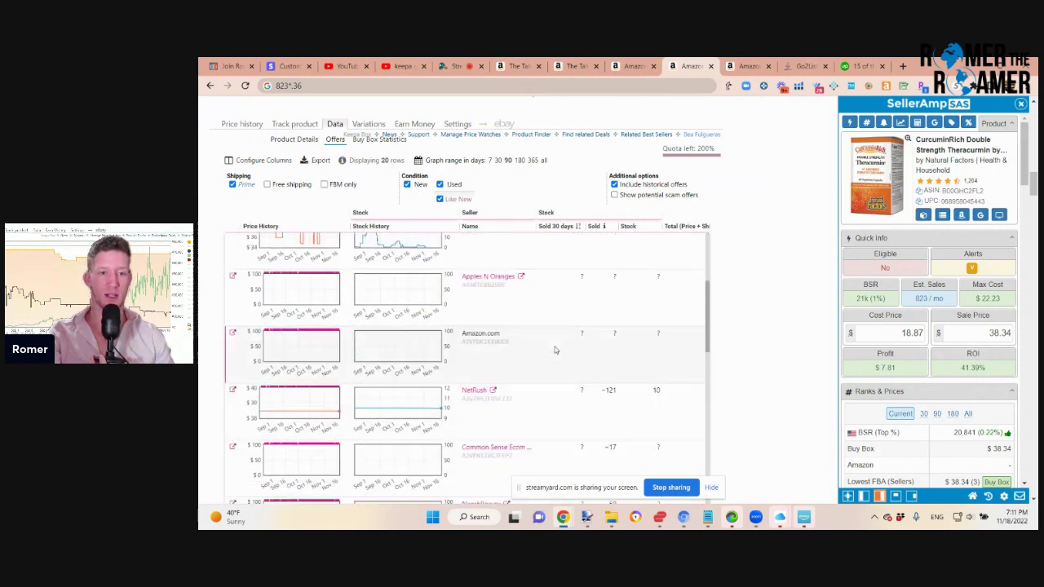
scroll(555, 350, "up", 4)
scroll(470, 464, "down", 1)
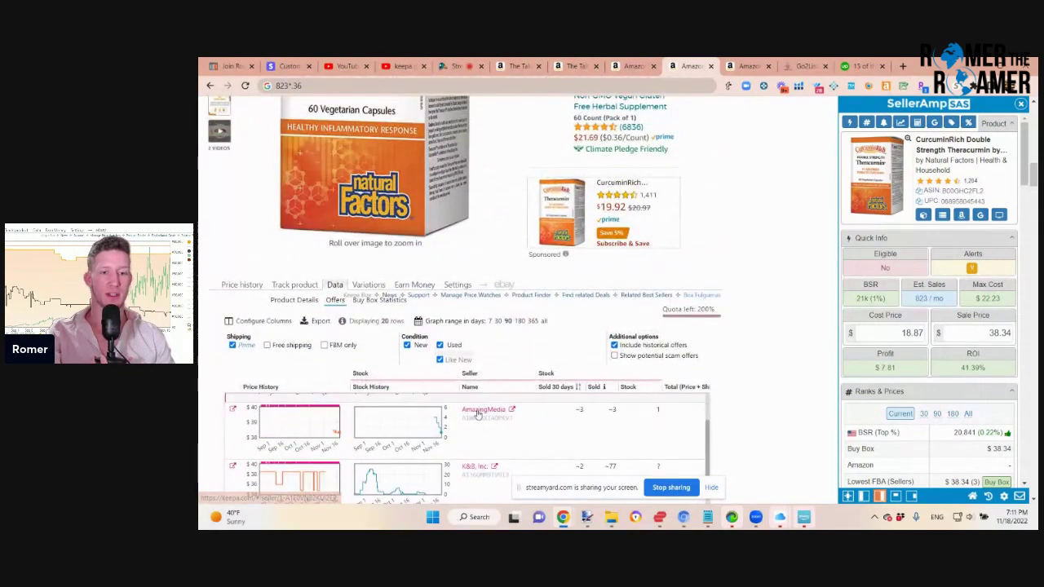
scroll(457, 367, "down", 2)
scroll(418, 273, "up", 1)
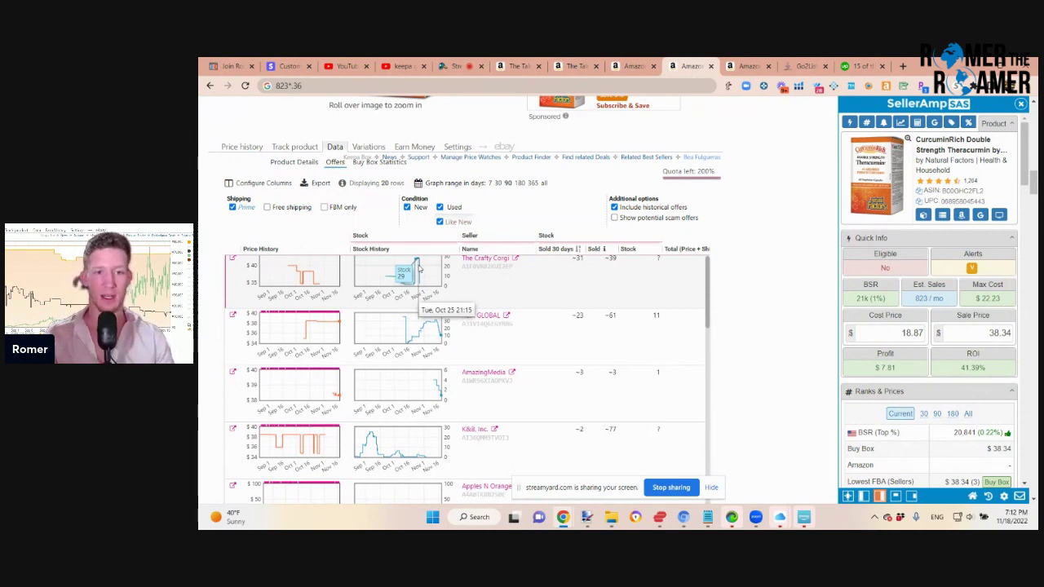
scroll(554, 295, "up", 1)
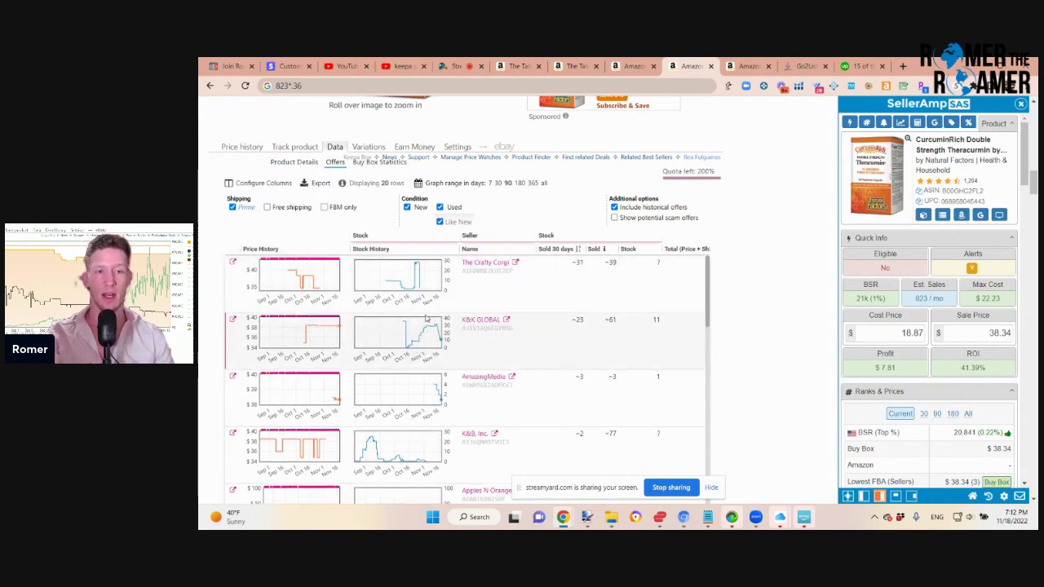
Return the CurcuminRich Keepa data to its price history and view the price graph on the ColonBroom product page.
left_click(244, 147)
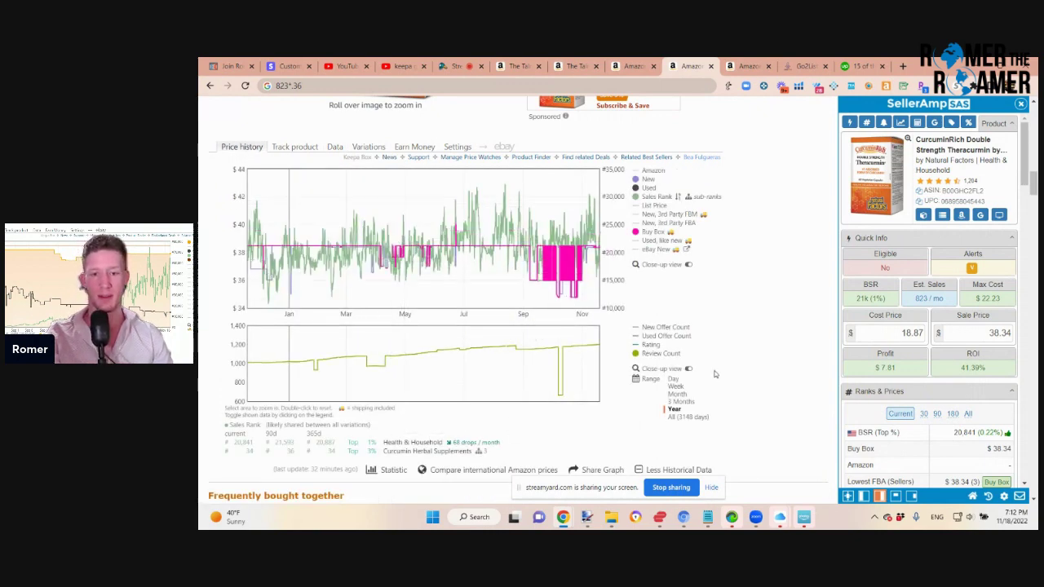
left_click(744, 66)
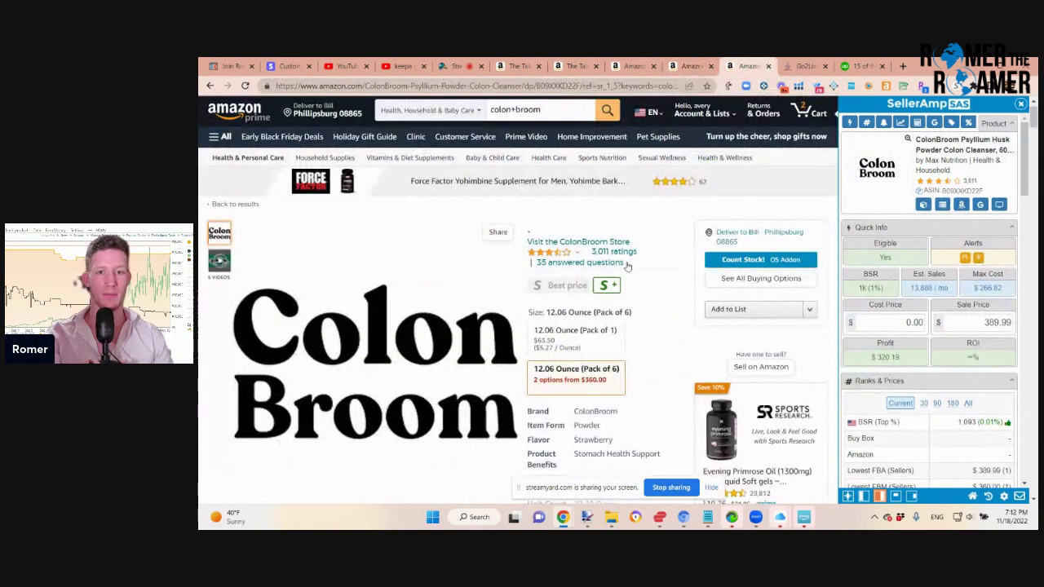
scroll(626, 267, "down", 10)
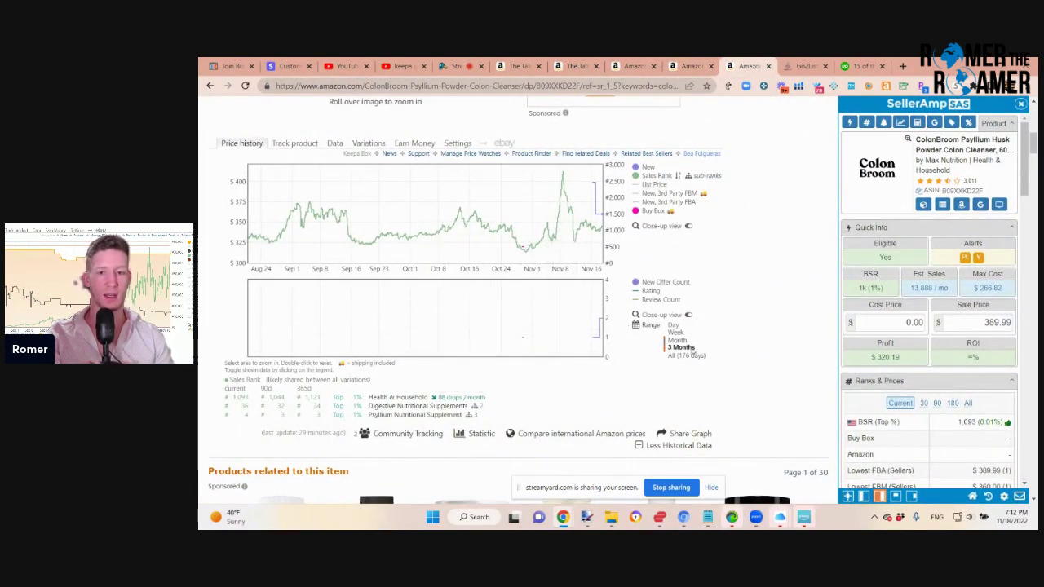
Check the Campbell Biology price graph and the Keepa section on the Talmud 22-volume set page.
left_click(632, 68)
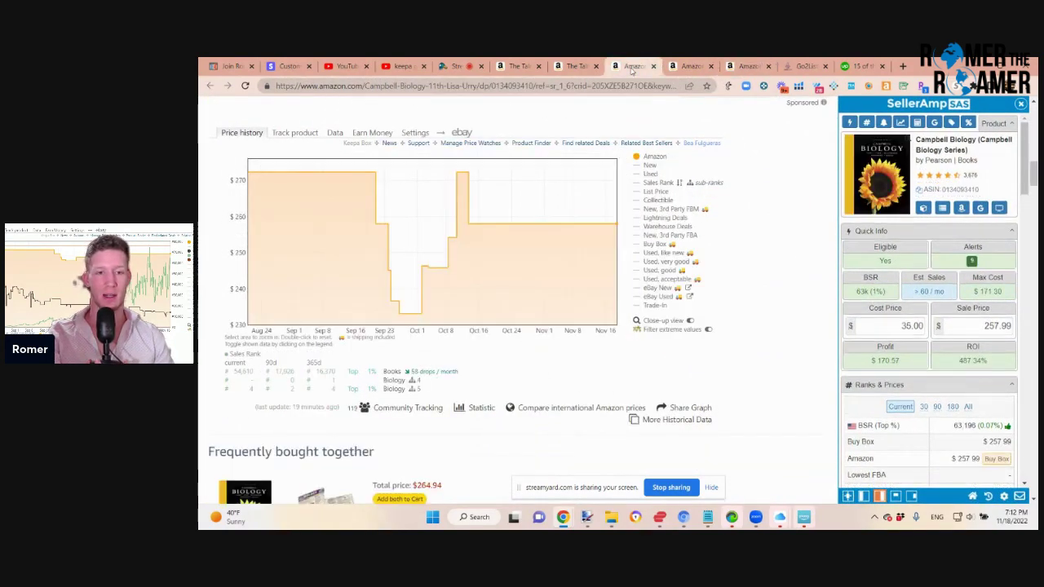
left_click(655, 424)
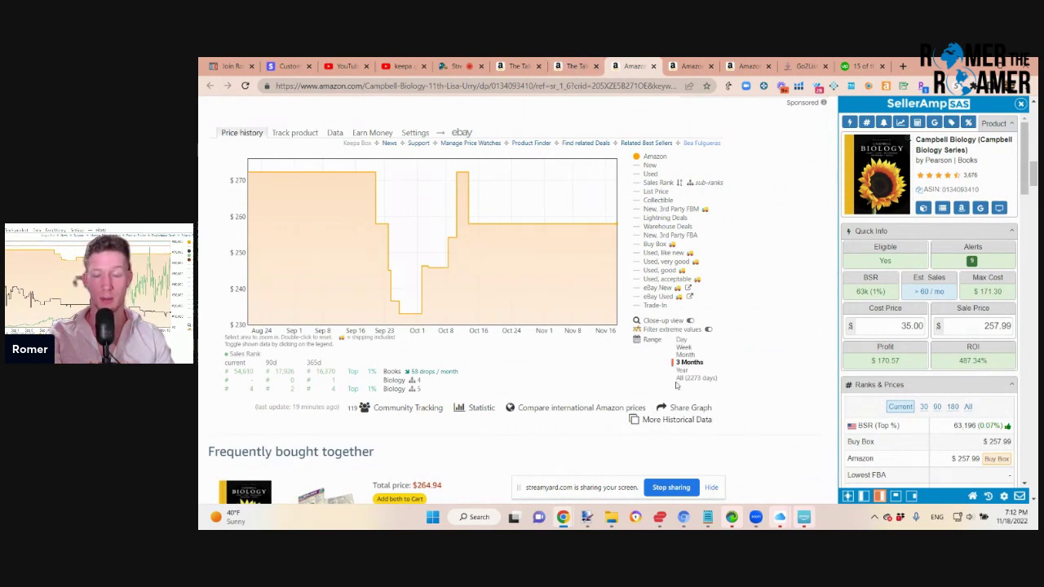
left_click(573, 66)
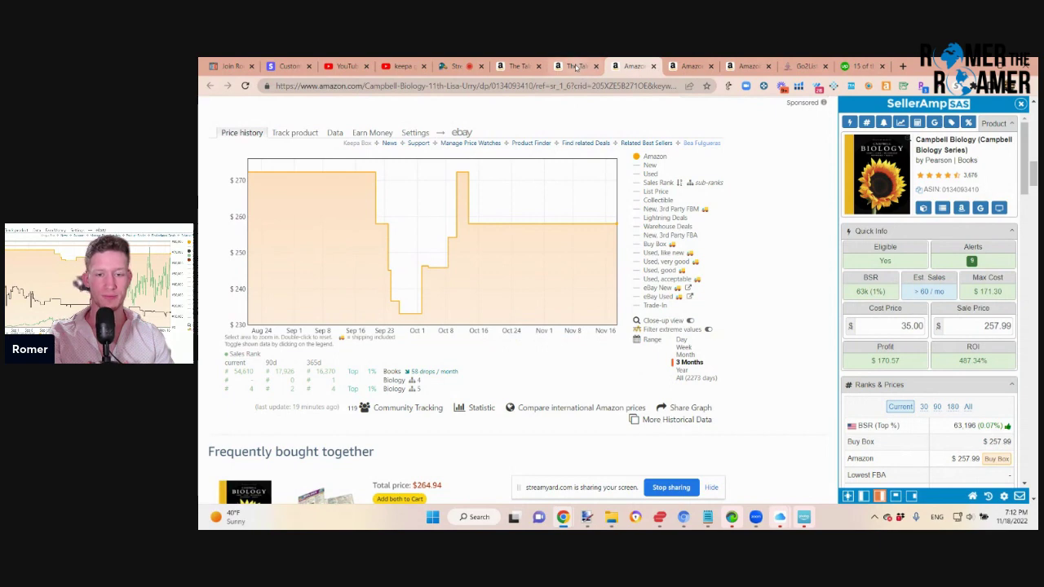
scroll(483, 351, "down", 1)
scroll(483, 351, "up", 2)
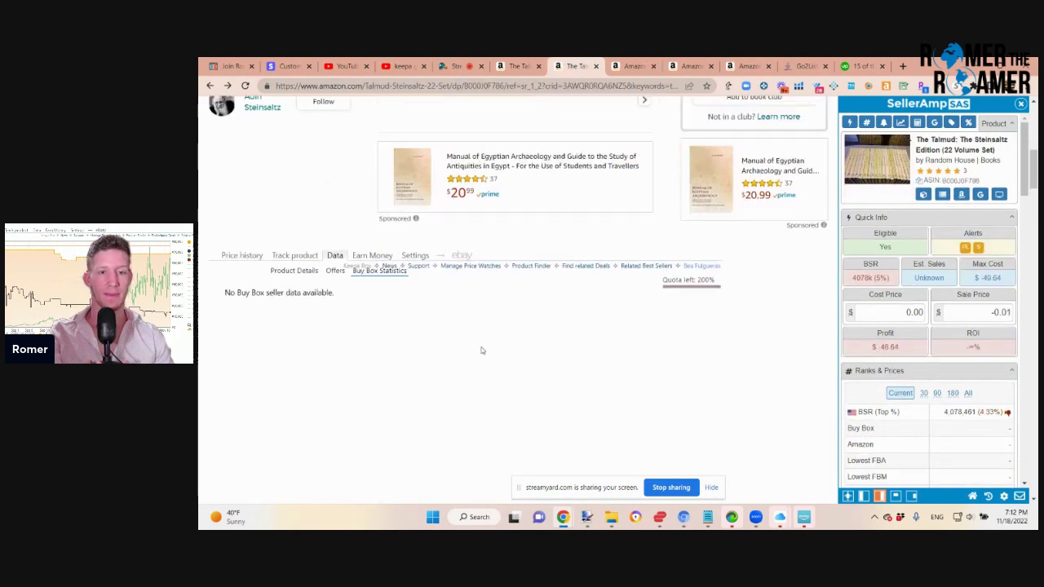
scroll(482, 351, "down", 2)
Show more historical data for The Talmud, Steinsaltz Edition, Vol. 1 and set its graph range to All.
left_click(536, 65)
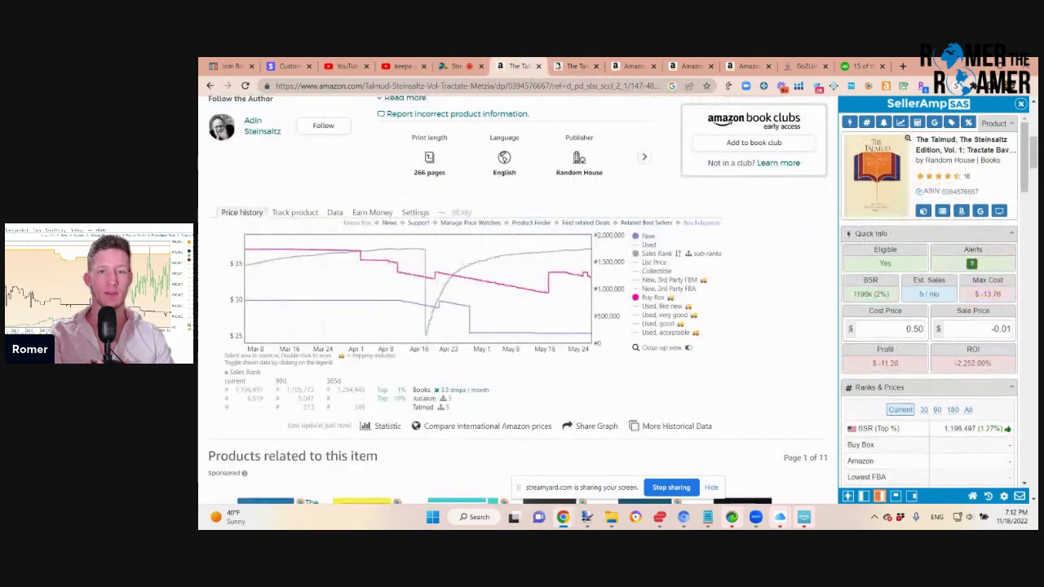
left_click(655, 426)
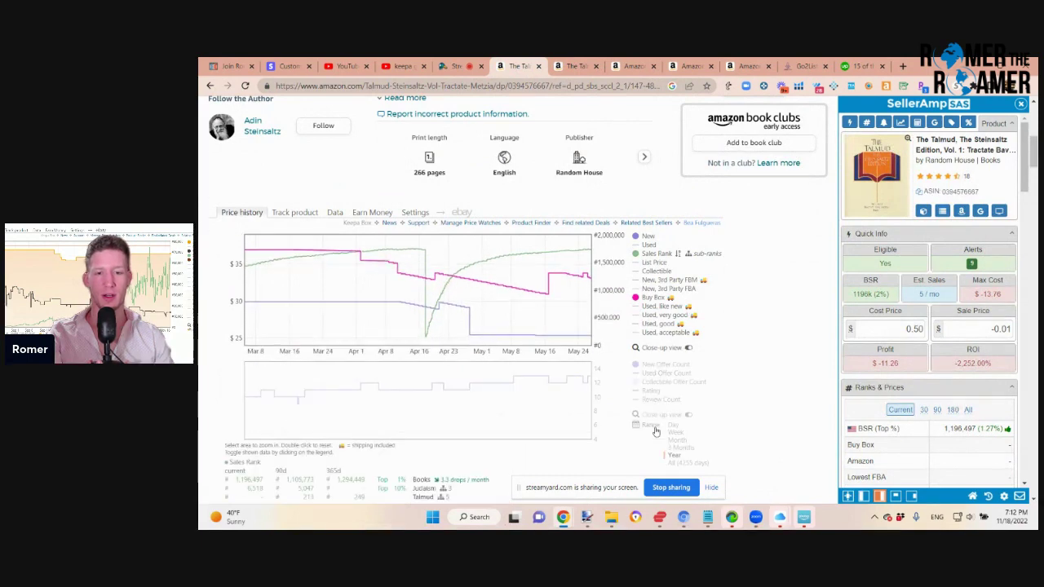
scroll(566, 308, "down", 1)
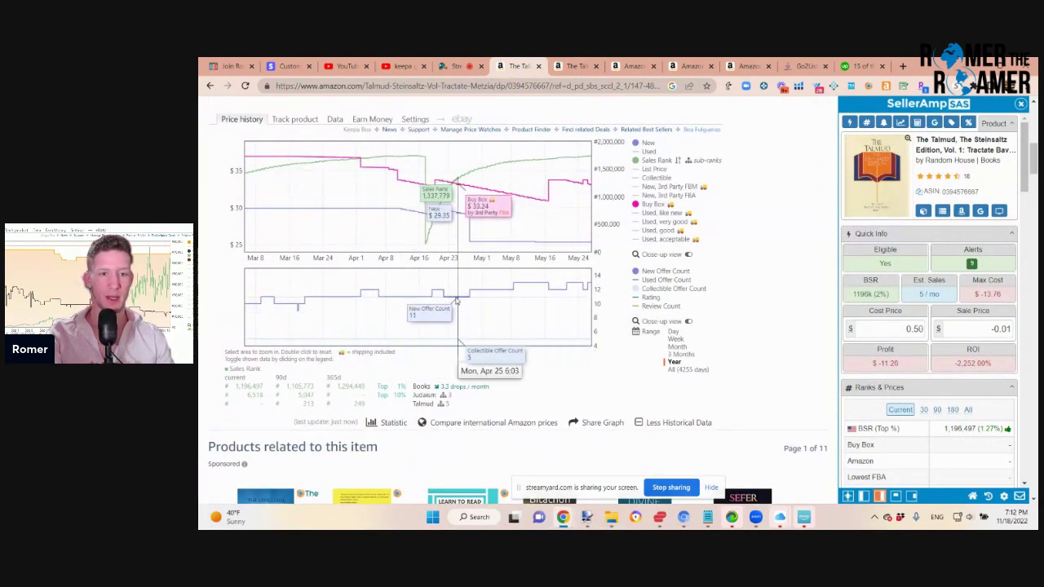
scroll(438, 298, "up", 3)
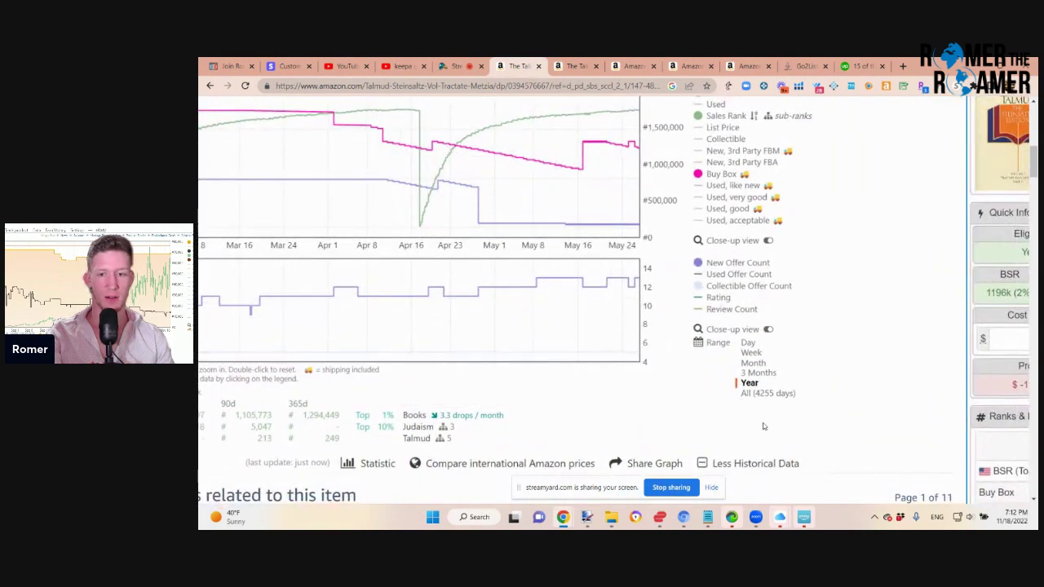
left_click(756, 394)
scroll(757, 393, "down", 3)
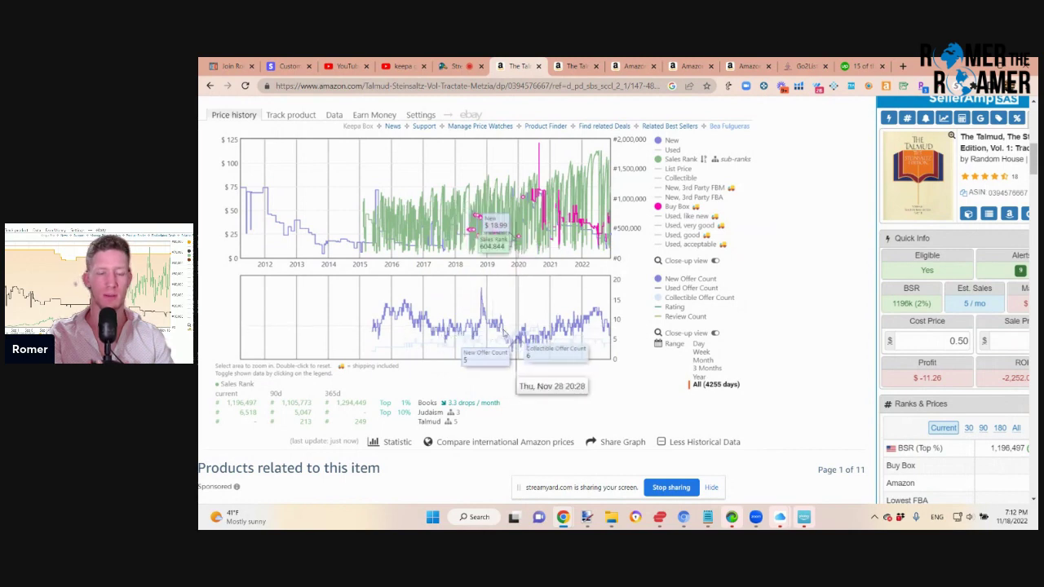
Review the Talmud 22-volume set, Campbell Biology and CurcuminRich pages, ending on the ColonBroom page.
left_click(581, 69)
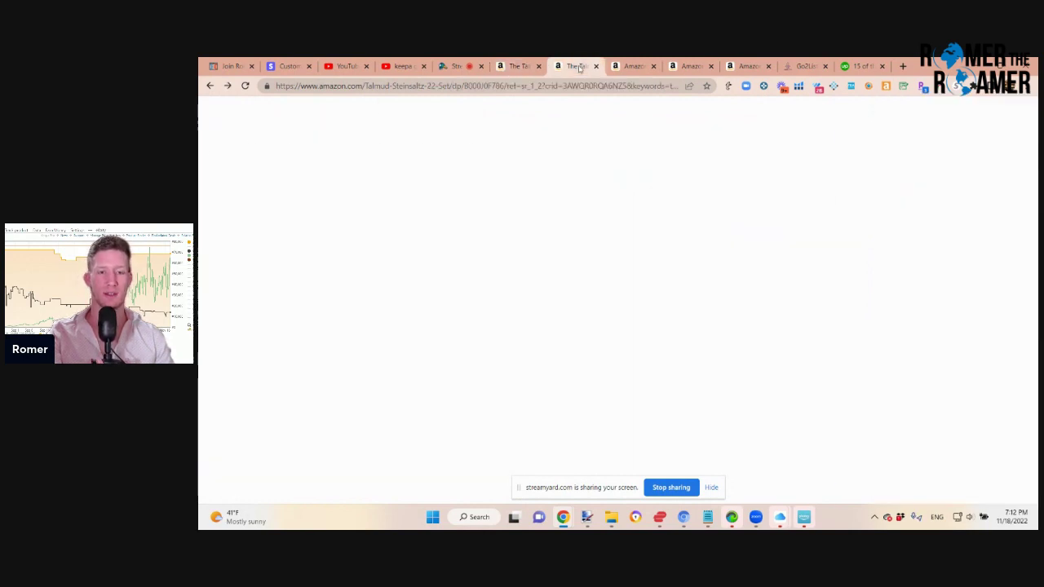
scroll(581, 210, "up", 10)
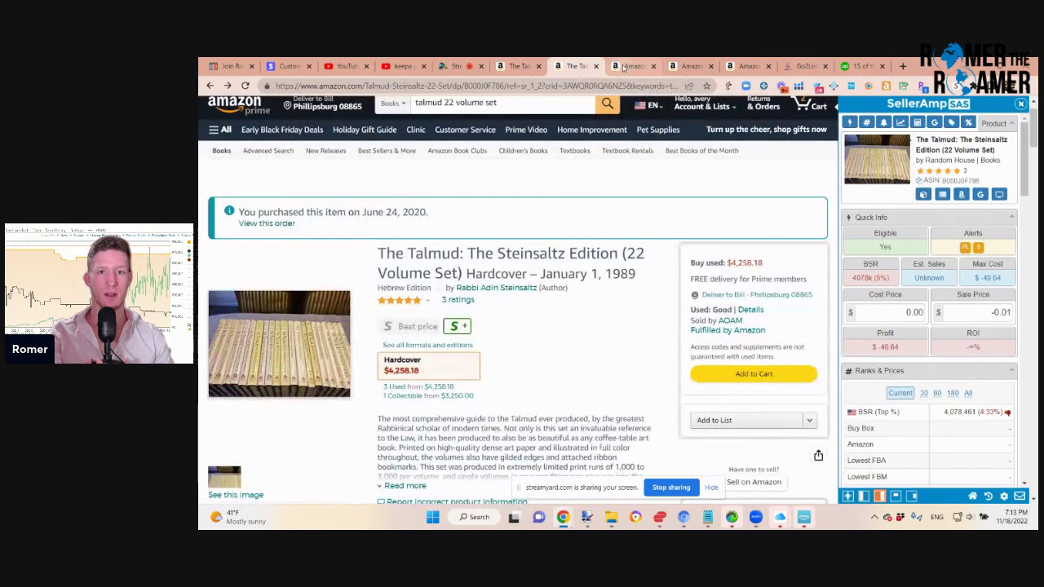
left_click(625, 66)
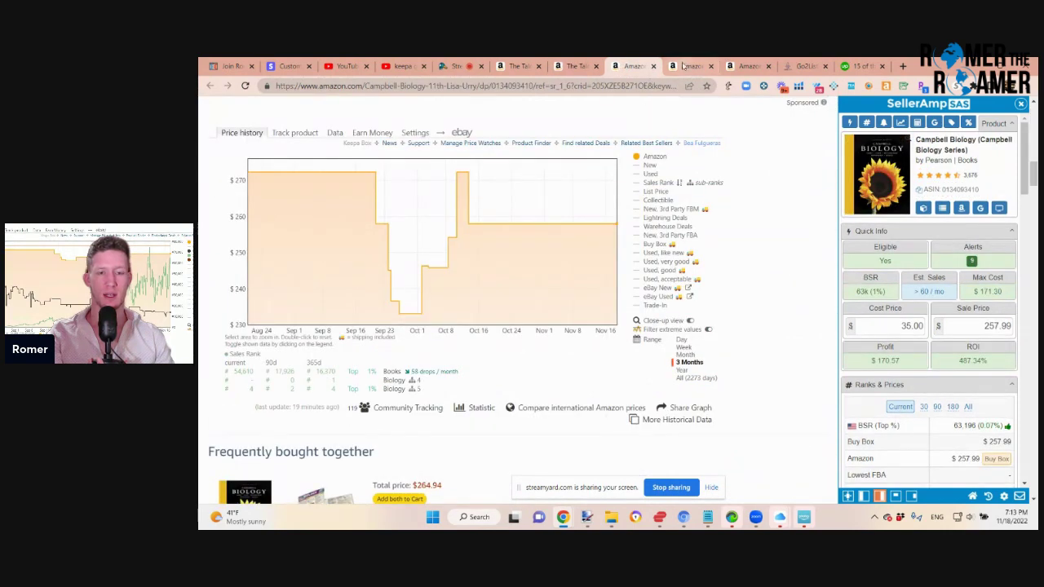
left_click(684, 66)
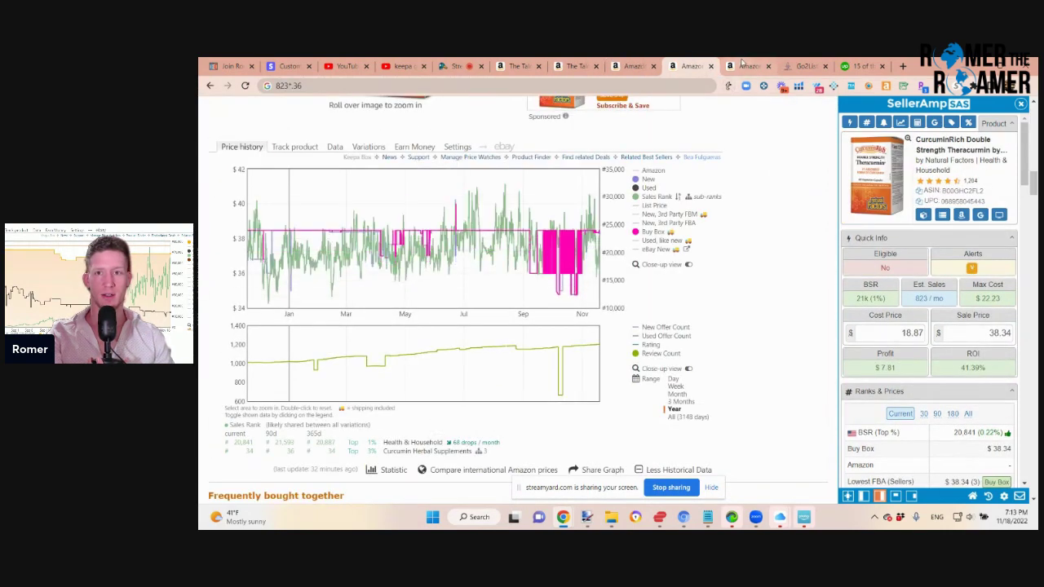
key("ctrl+Tab")
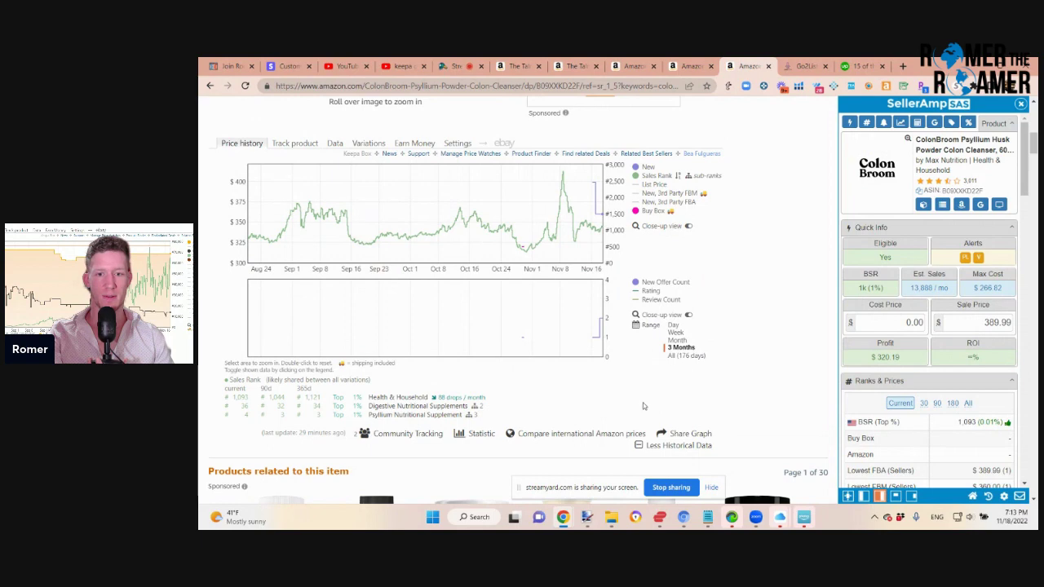
Switch the ColonBroom listing to the 12.06 Ounce (Pack of 1) size and show more historical data for it.
left_click(644, 447)
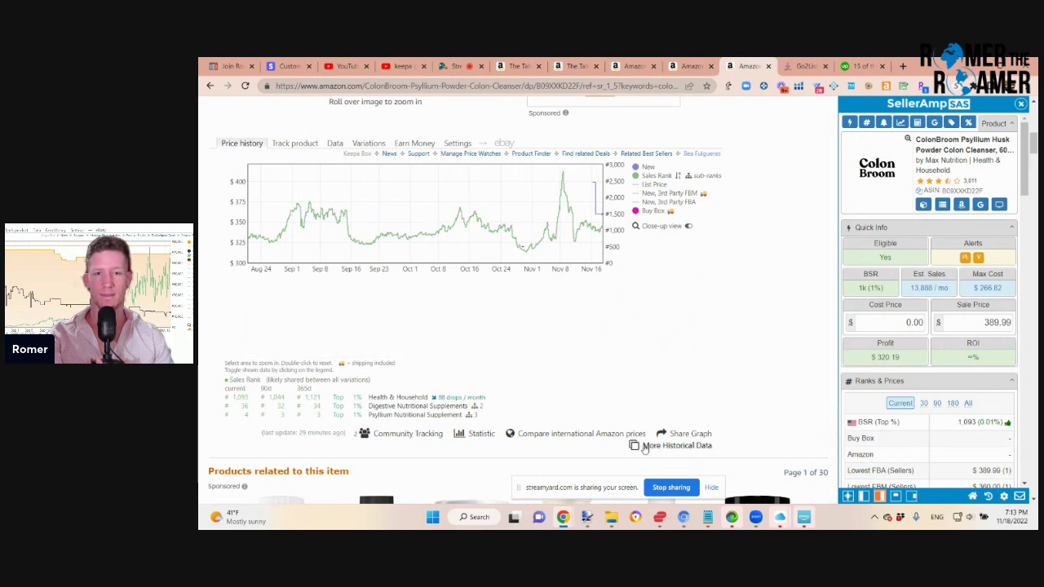
scroll(530, 189, "up", 4)
scroll(530, 189, "up", 3)
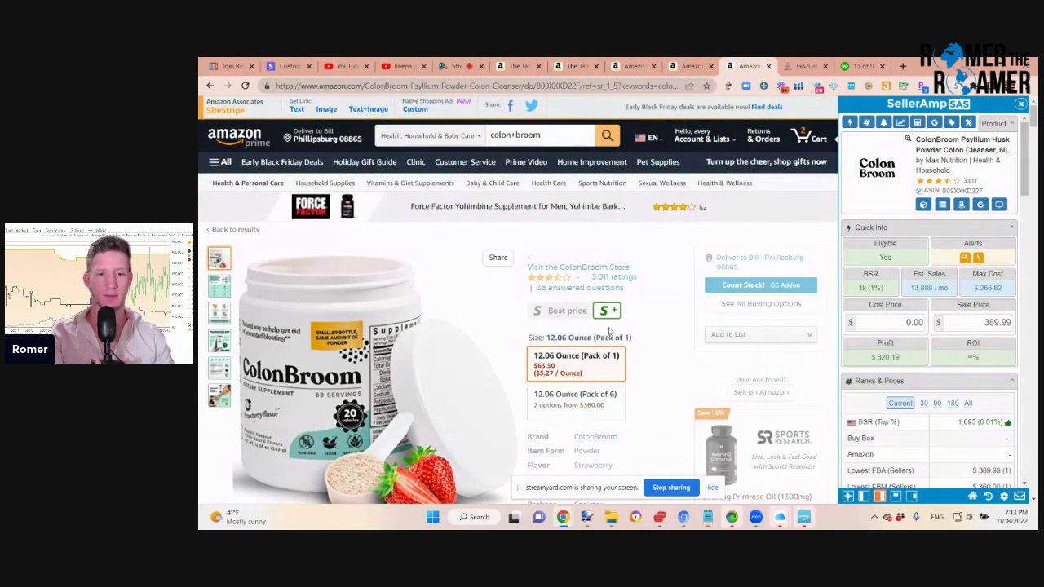
scroll(605, 389, "down", 8)
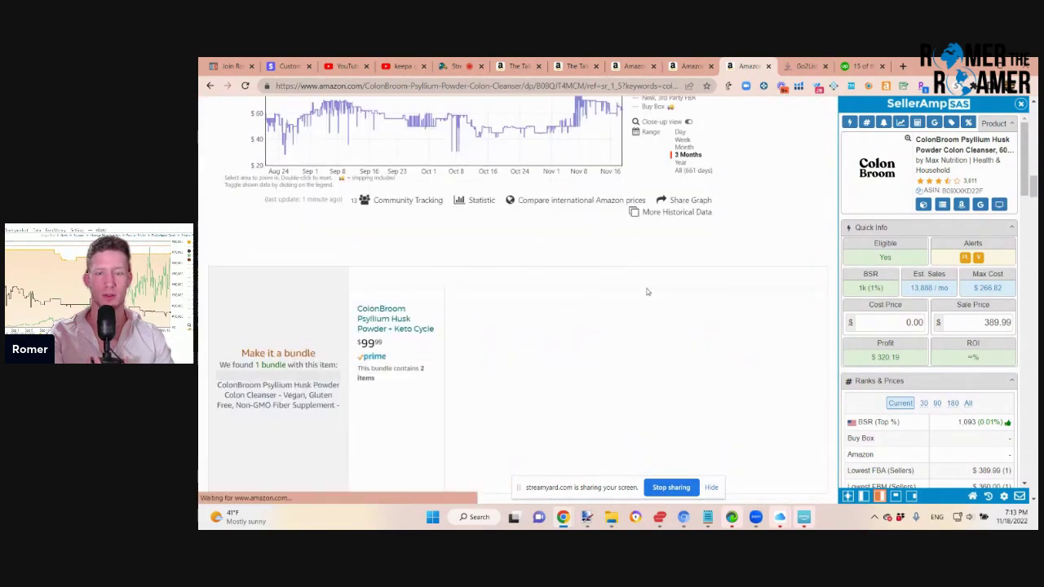
scroll(648, 292, "up", 2)
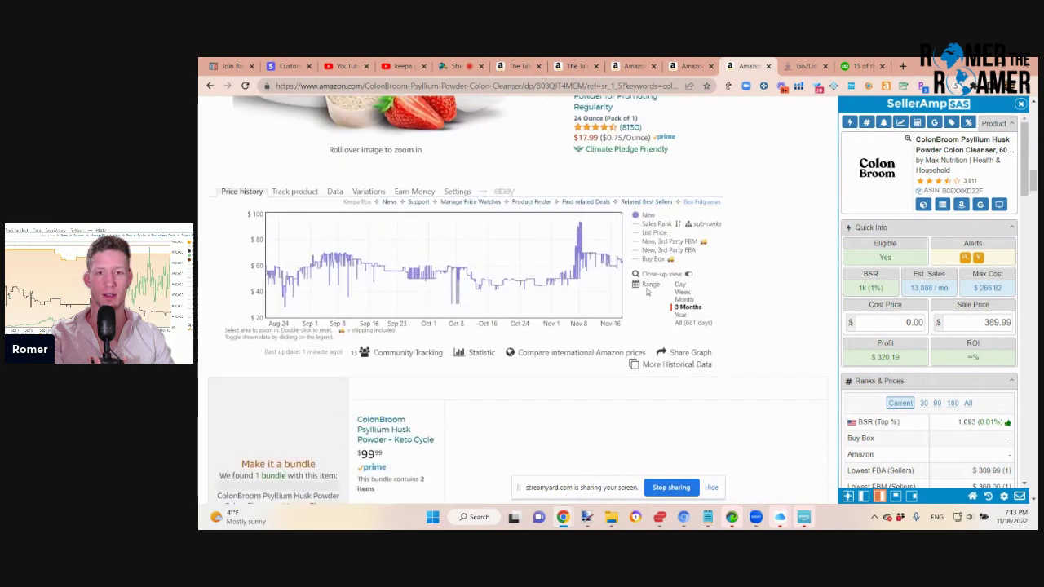
left_click(658, 369)
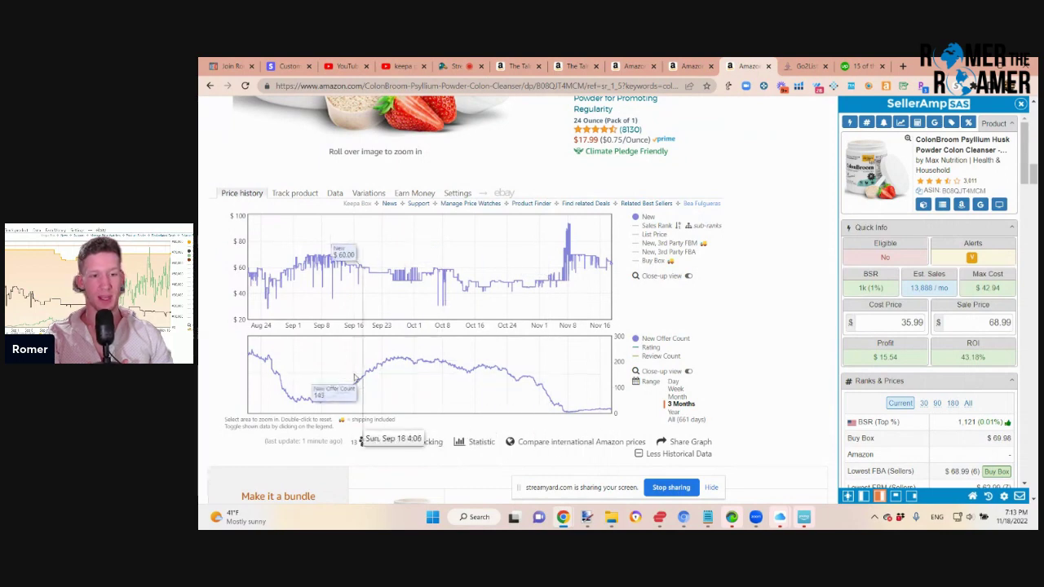
Set the ColonBroom graph range to Year, zoom in on late July to mid-October, and add Sales Rank.
left_click(675, 413)
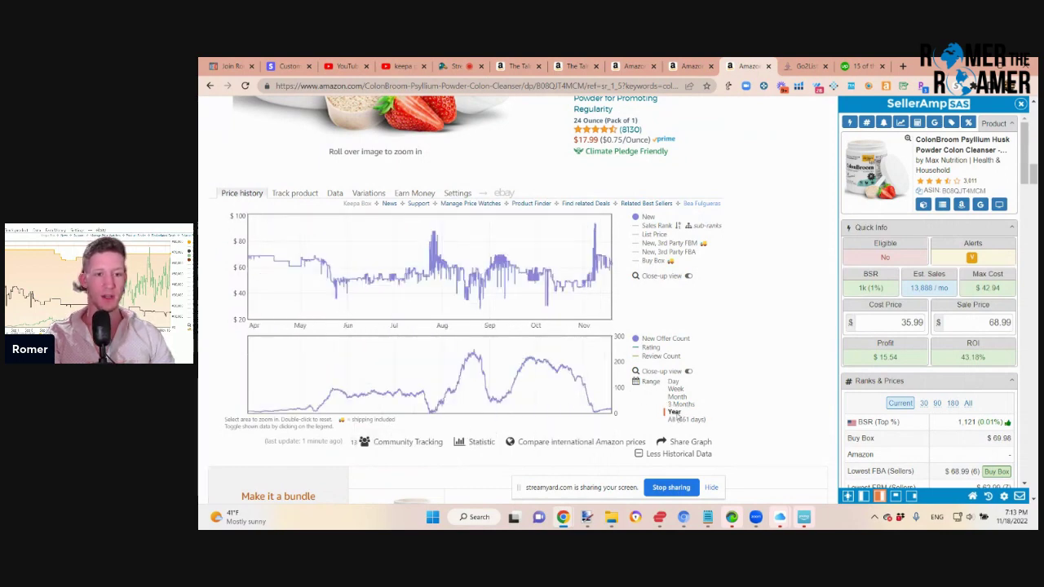
left_click_drag(492, 387, 582, 383)
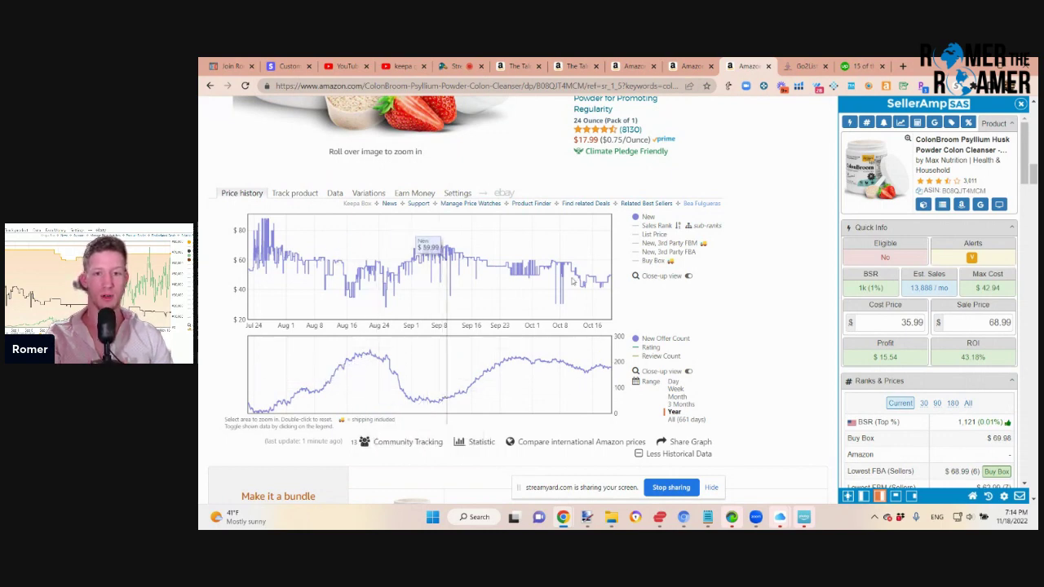
left_click(636, 228)
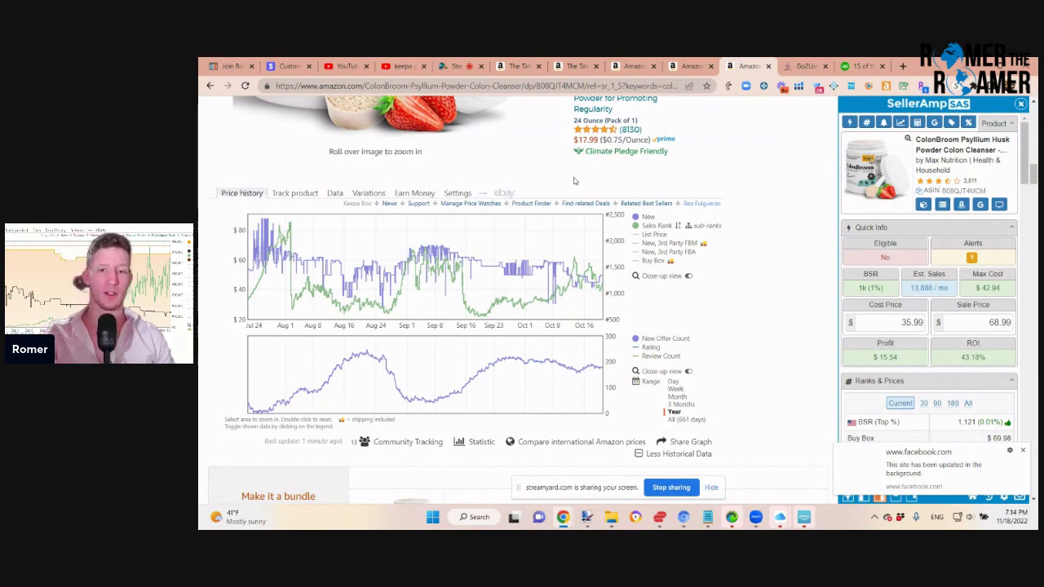
Switch the ColonBroom listing to the 12.06 Ounce (Pack of 6) size.
scroll(575, 181, "up", 5)
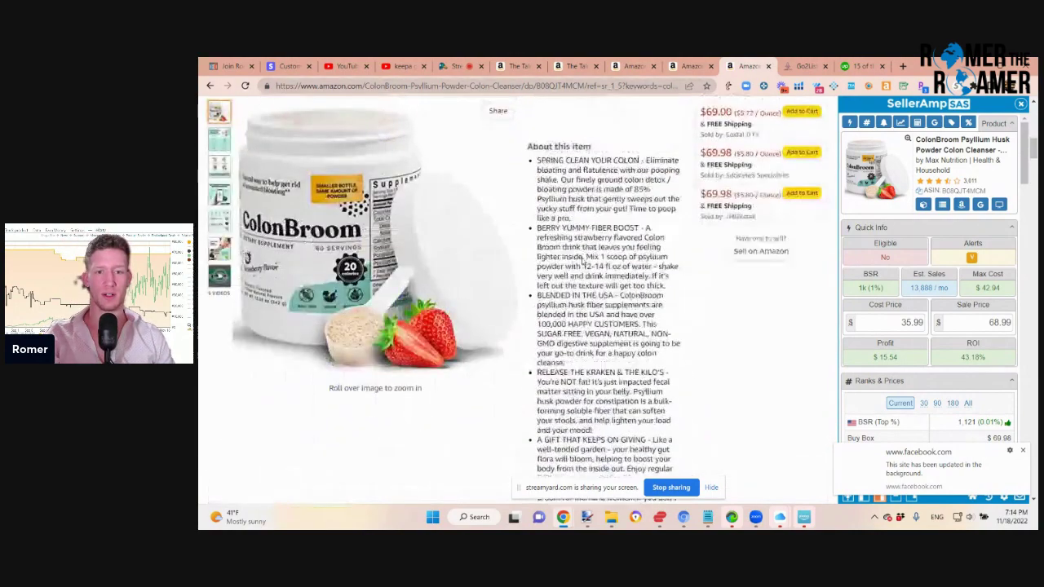
scroll(583, 261, "up", 6)
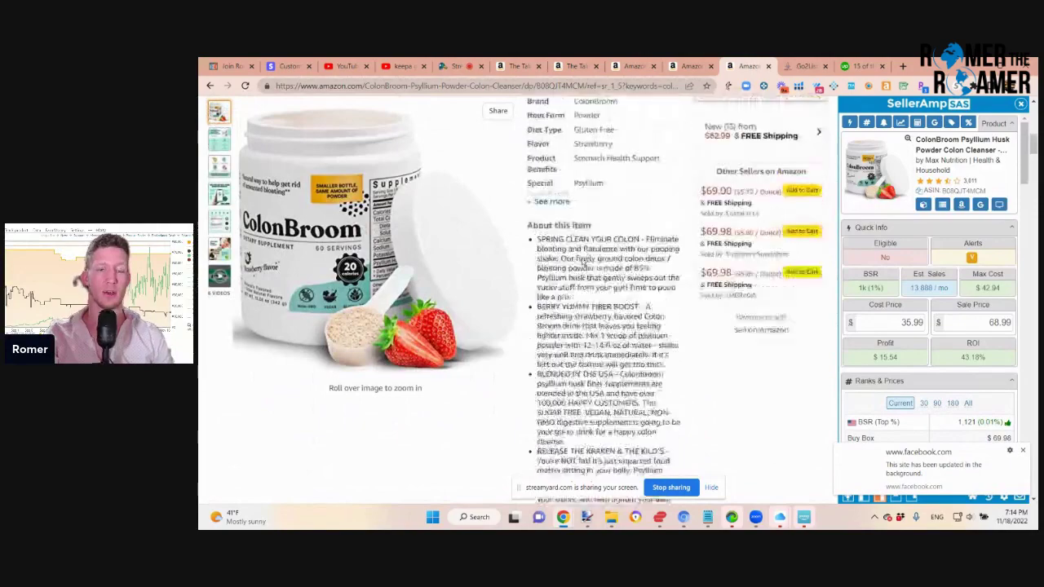
scroll(584, 261, "up", 3)
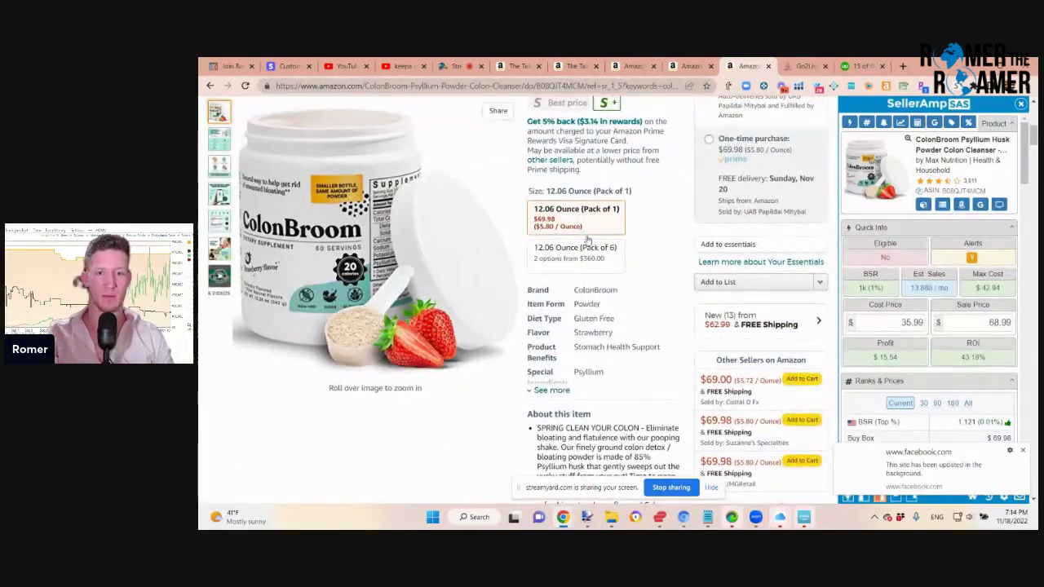
left_click(587, 248)
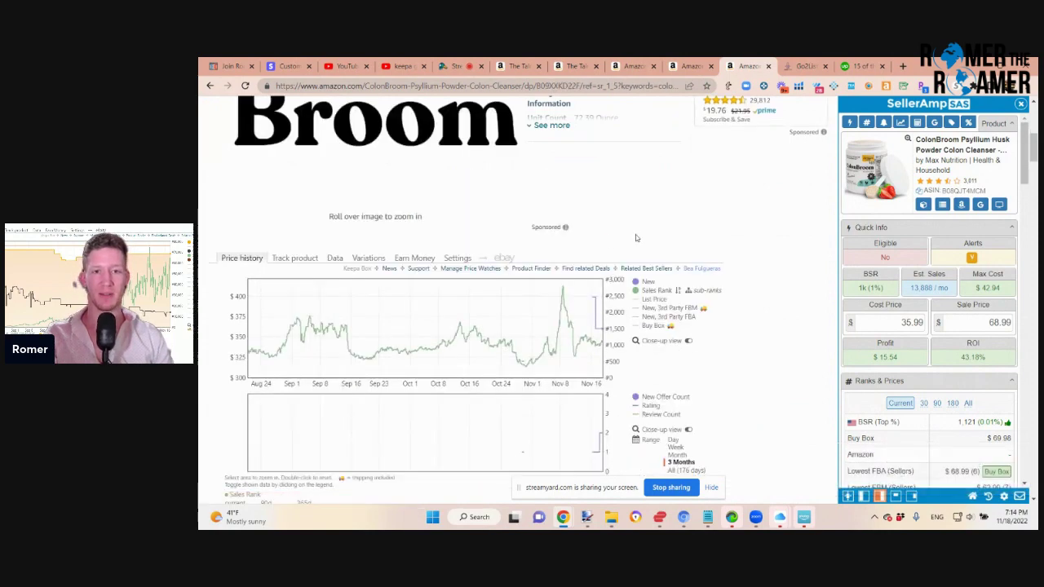
Look over the ColonBroom Pack of 6 listing and examine its Keepa price and sales rank graph.
scroll(636, 238, "up", 5)
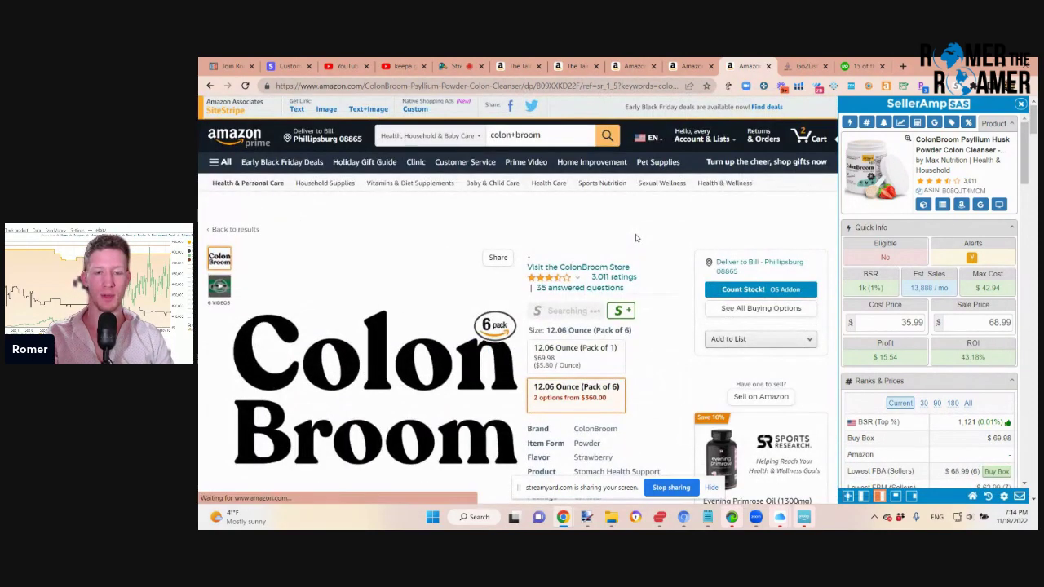
scroll(636, 238, "down", 2)
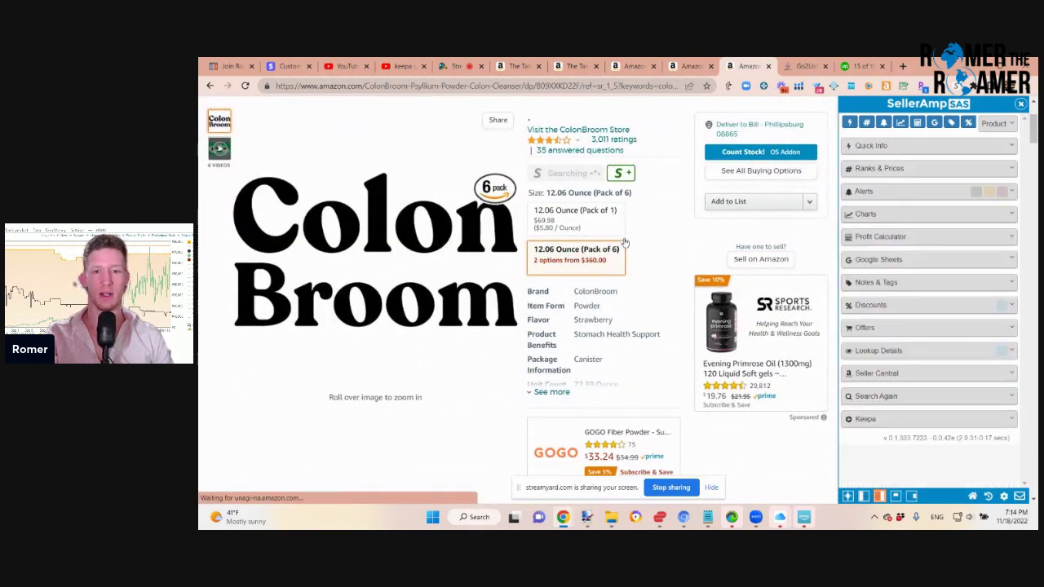
scroll(608, 289, "down", 10)
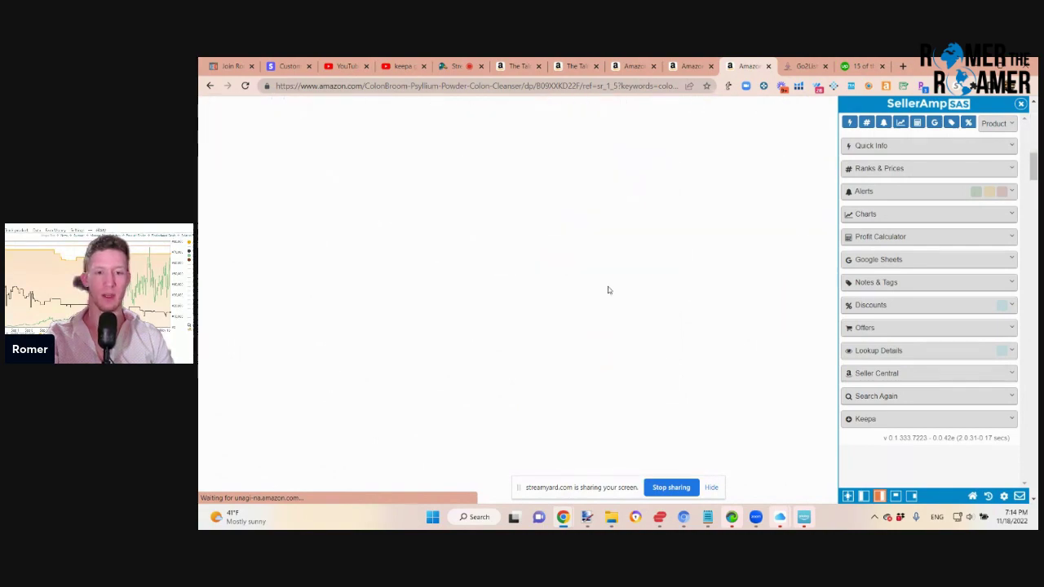
scroll(608, 289, "down", 4)
scroll(608, 289, "up", 7)
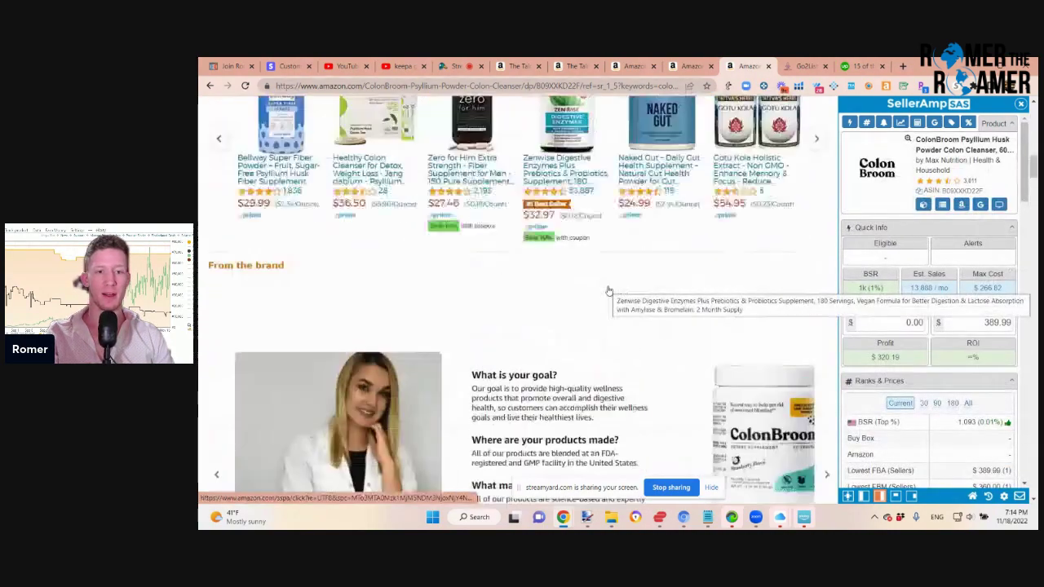
scroll(607, 290, "up", 5)
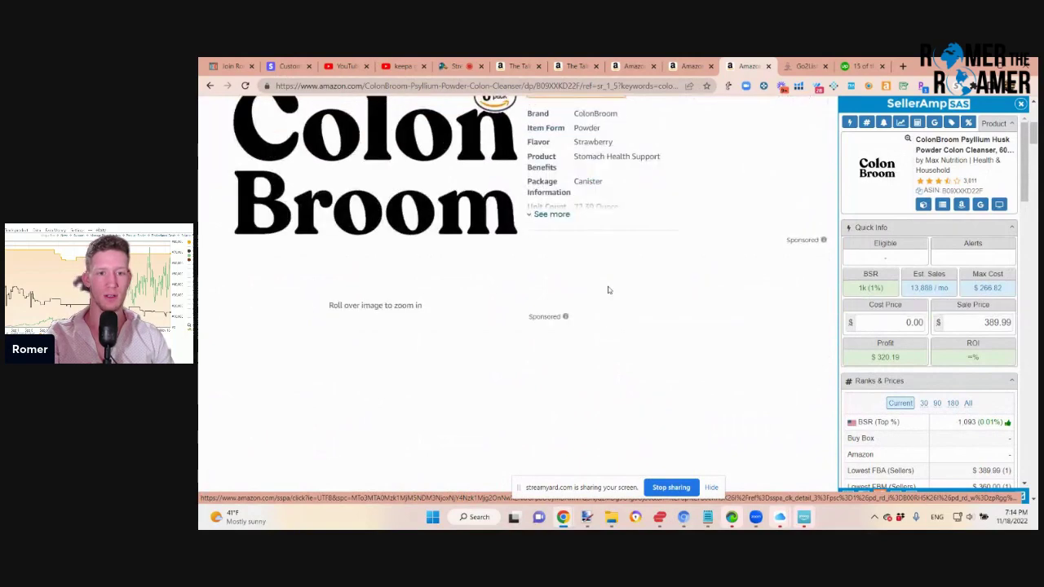
scroll(608, 290, "up", 2)
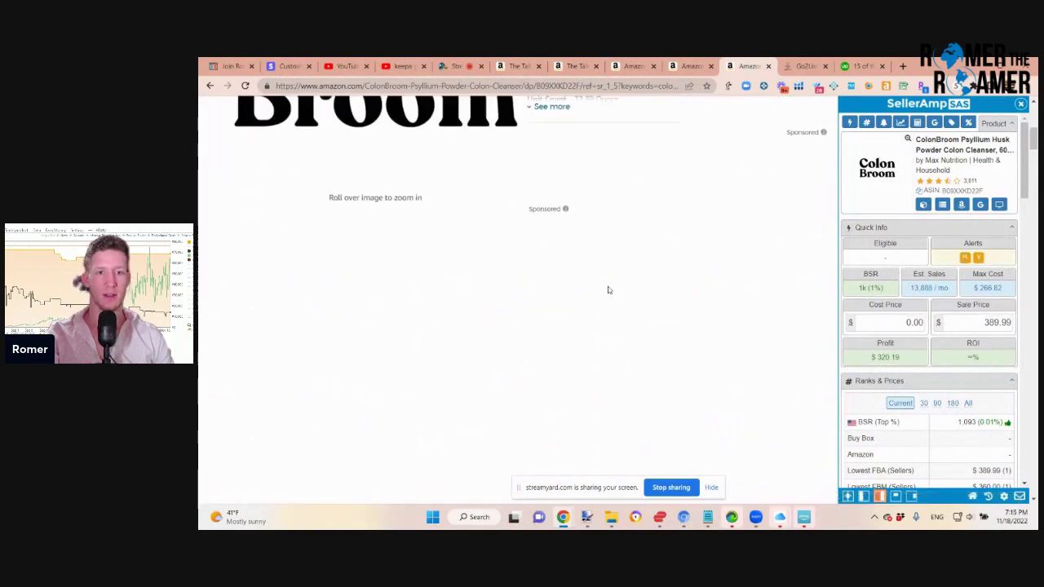
scroll(569, 261, "down", 2)
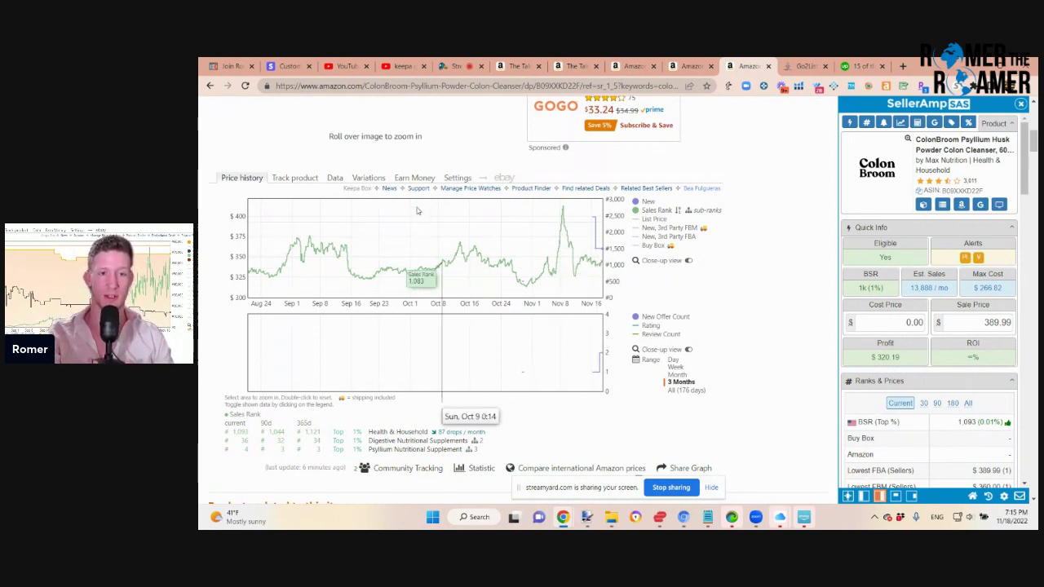
Show the Keepa variations of the ColonBroom listing, compare their ratings, and check the listing's size options.
left_click(374, 178)
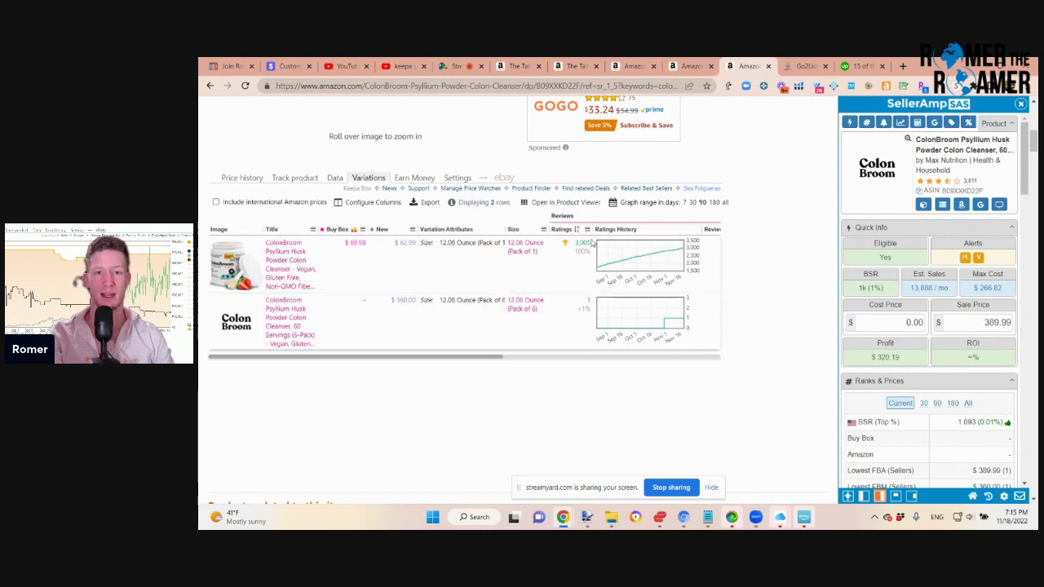
scroll(584, 255, "up", 3)
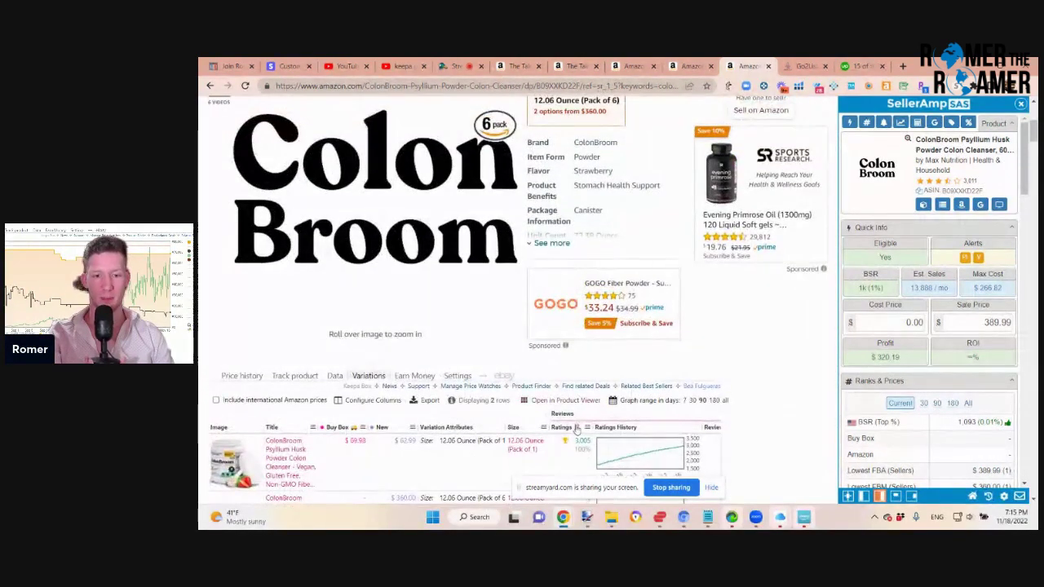
scroll(587, 426, "up", 3)
scroll(587, 426, "up", 1)
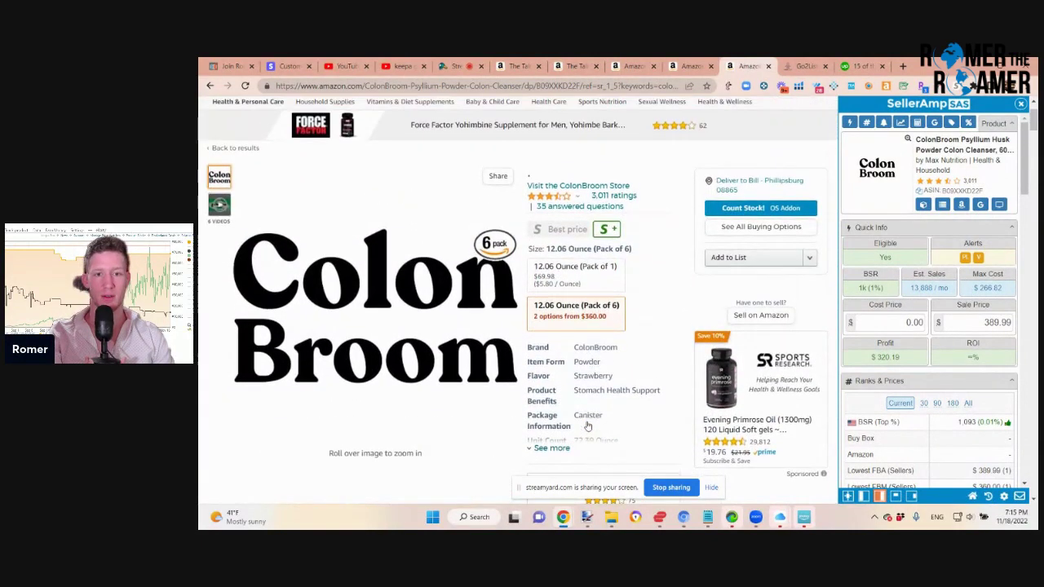
Switch to the CurcuminRich page and check its 30, 60 and 120 Count size options.
left_click(685, 65)
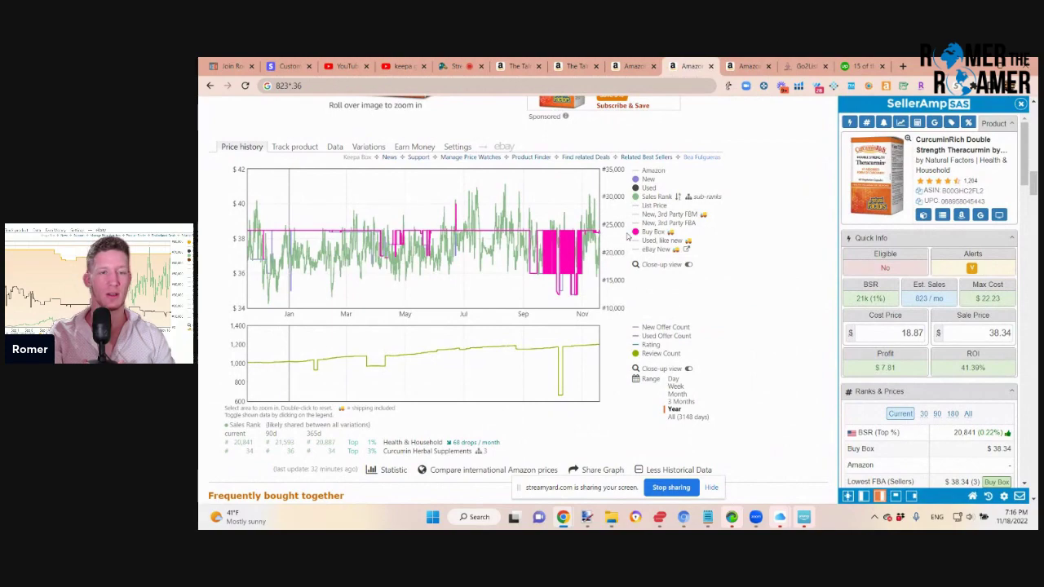
scroll(628, 236, "up", 10)
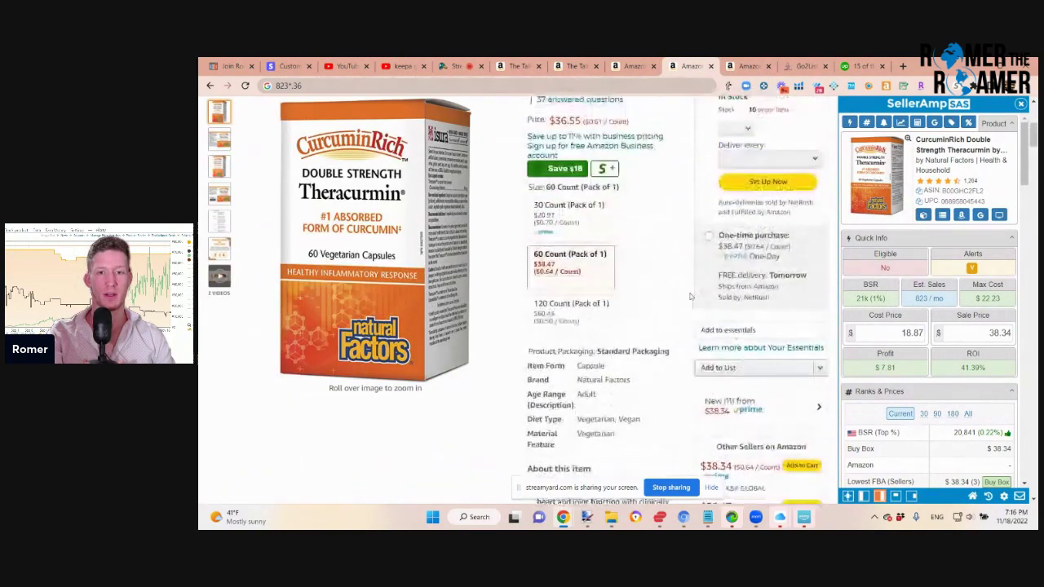
scroll(690, 296, "up", 3)
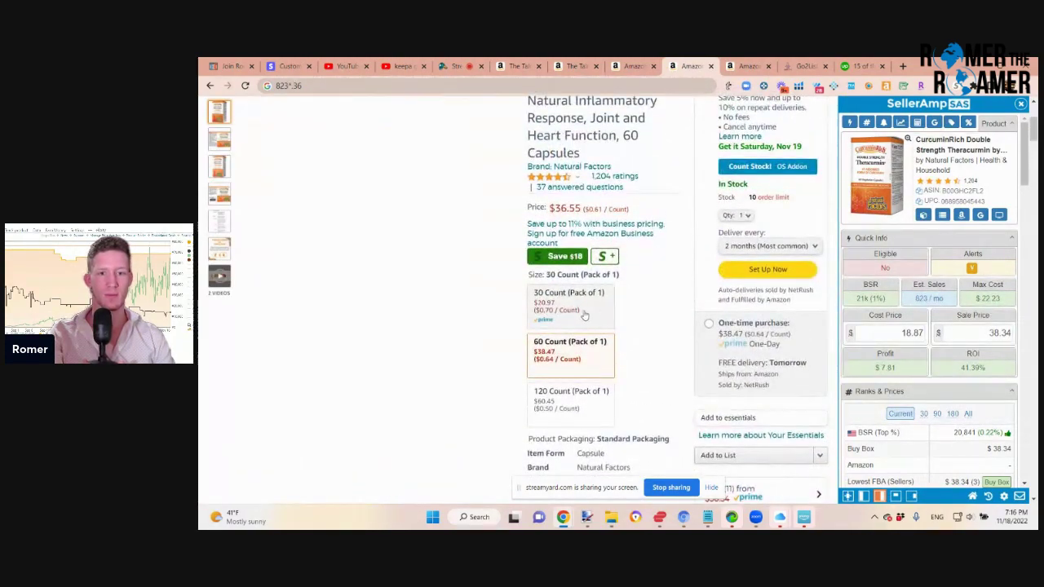
scroll(591, 277, "down", 3)
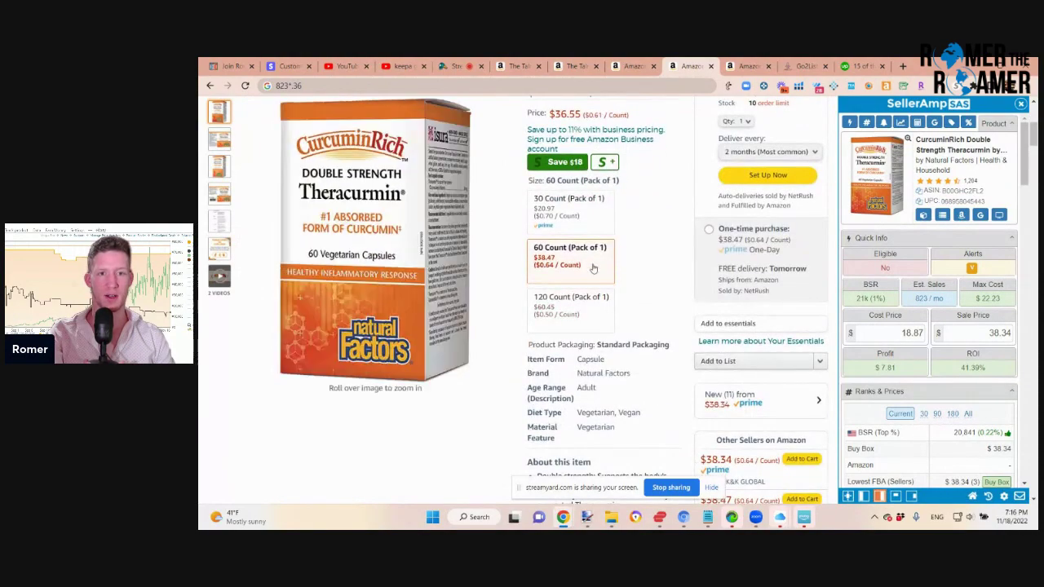
Show the Keepa variations of the CurcuminRich listing.
scroll(593, 268, "down", 7)
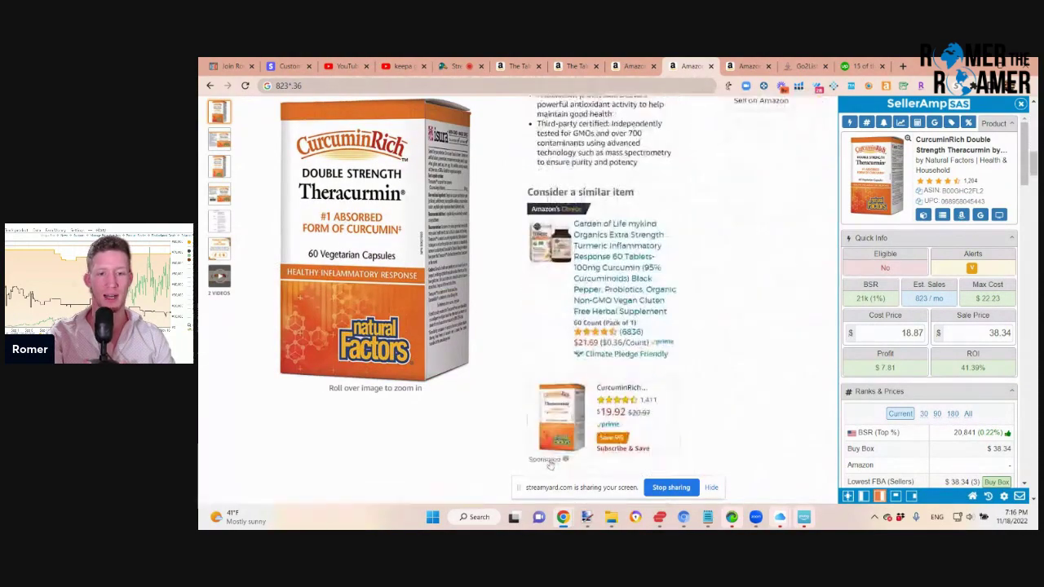
scroll(551, 465, "down", 5)
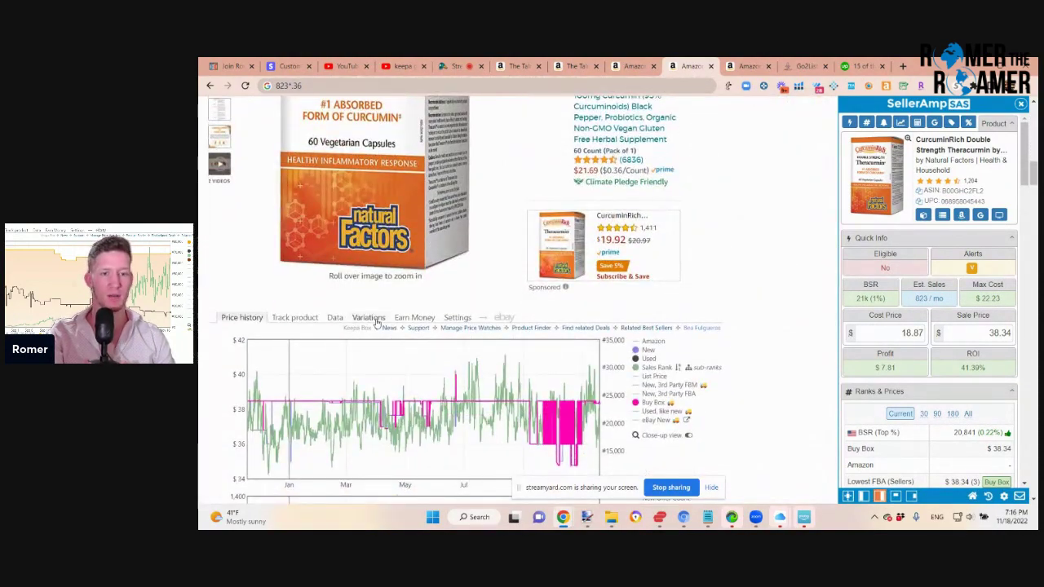
left_click(374, 319)
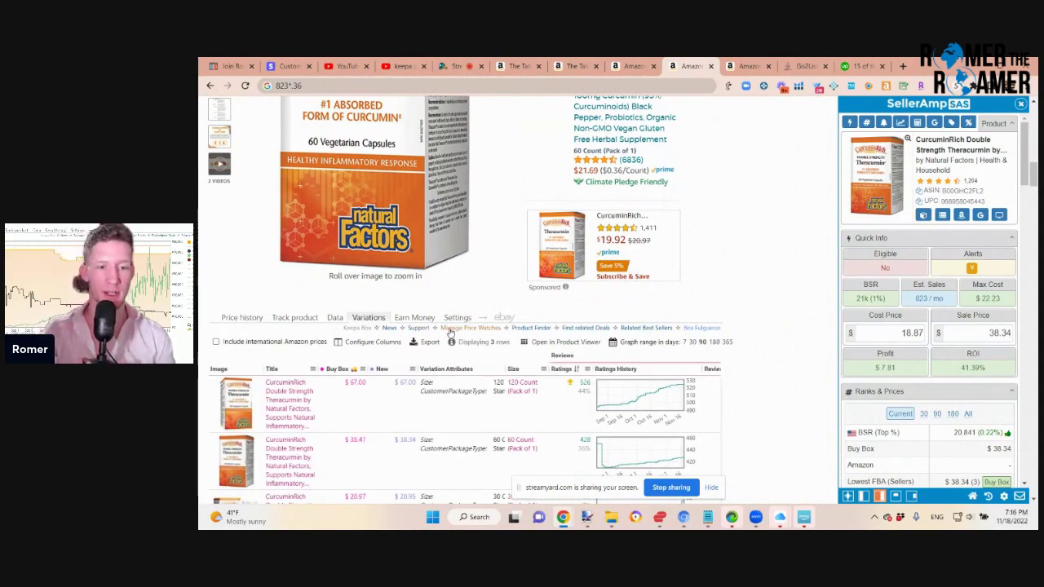
Compare the ratings shares of the CurcuminRich variations and work out 823*.36 in the browser's address bar.
scroll(457, 350, "down", 2)
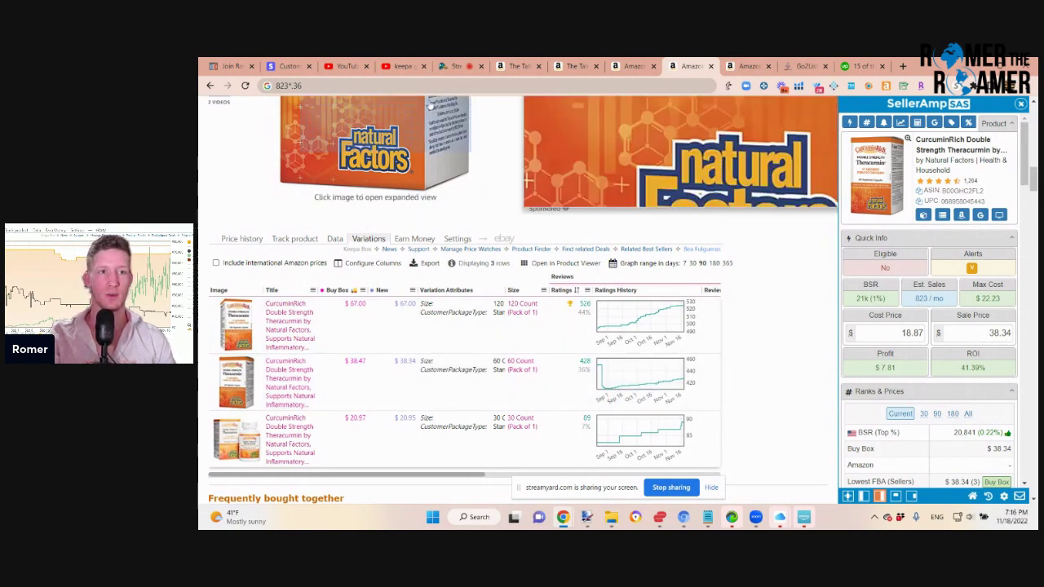
left_click(307, 85)
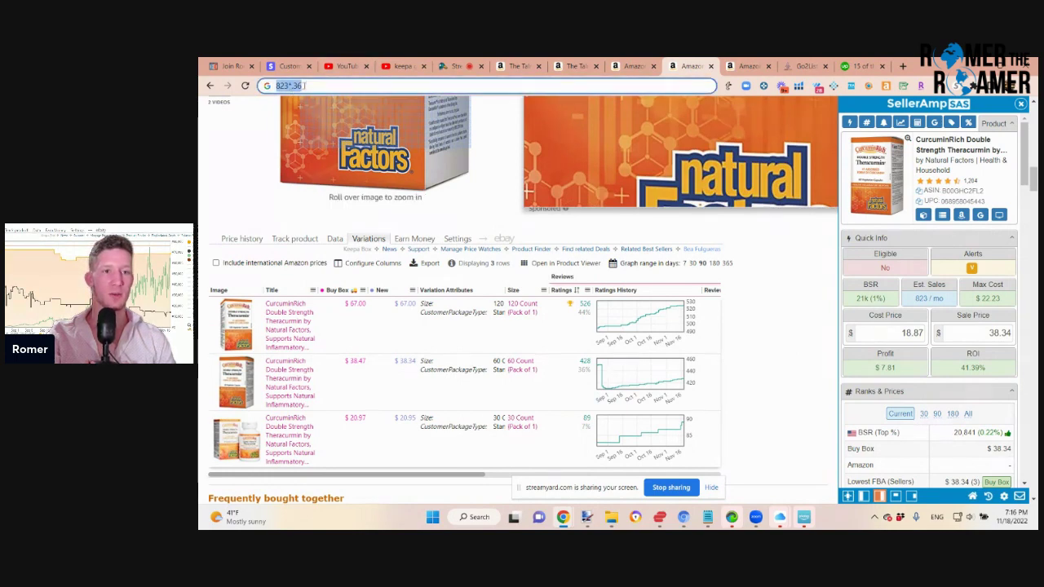
left_click(304, 84)
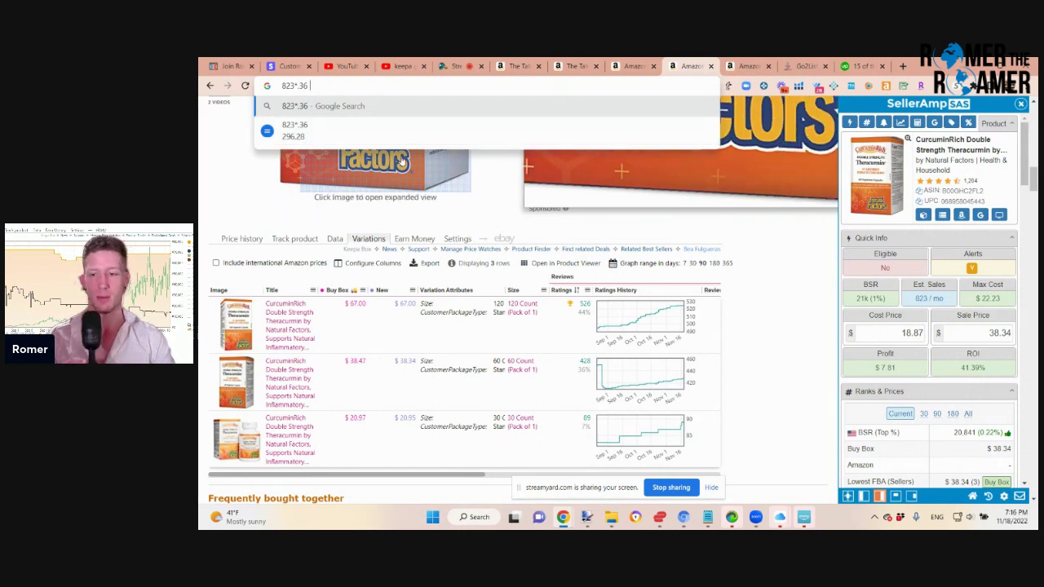
Review SellerAmp's alerts, profit and offers sections for the CurcuminRich product, and dismiss the address bar calculation.
scroll(965, 363, "down", 5)
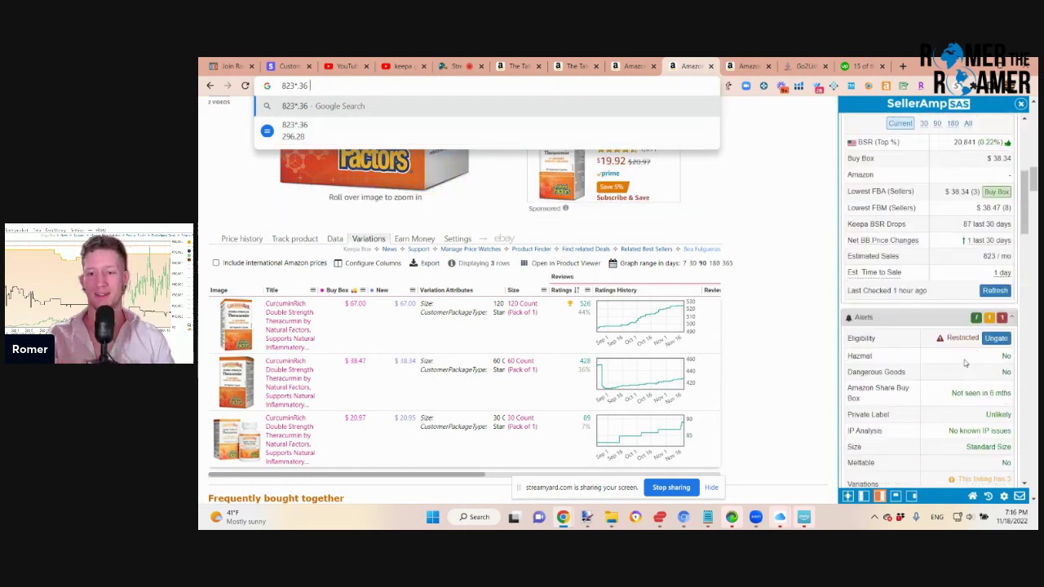
scroll(966, 363, "down", 5)
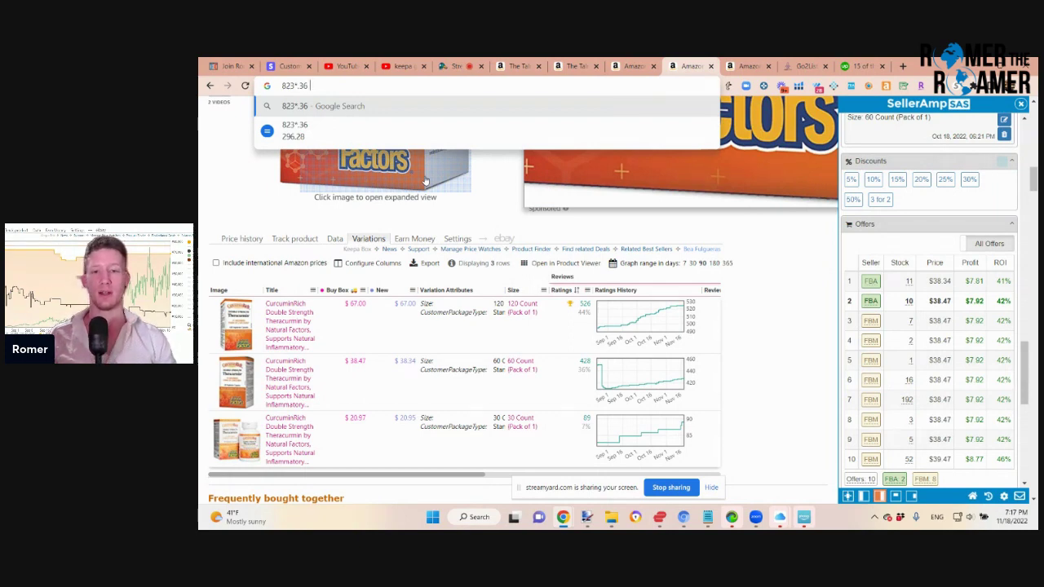
left_click(295, 248)
scroll(910, 273, "up", 15)
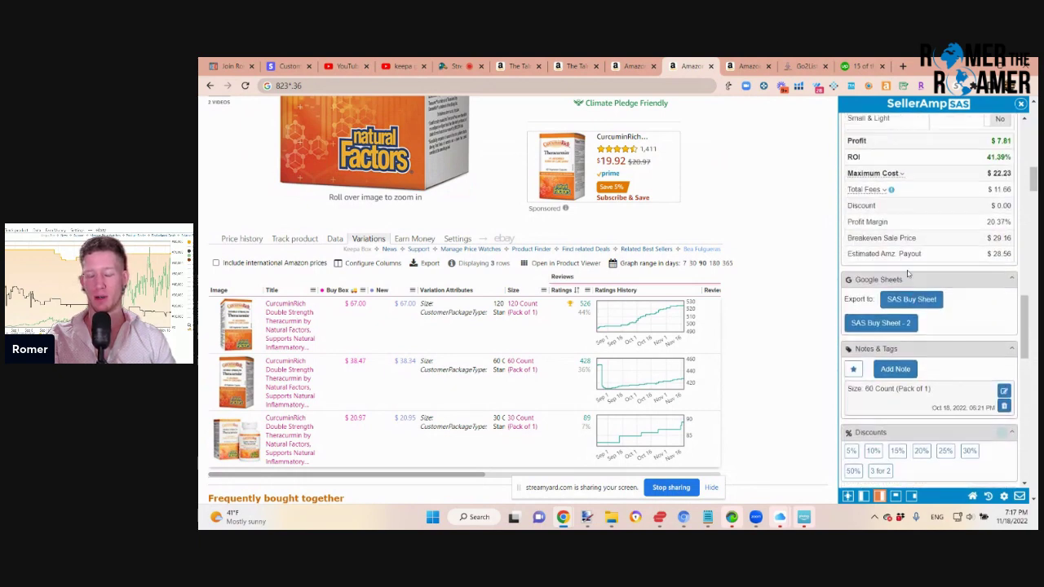
scroll(910, 273, "up", 5)
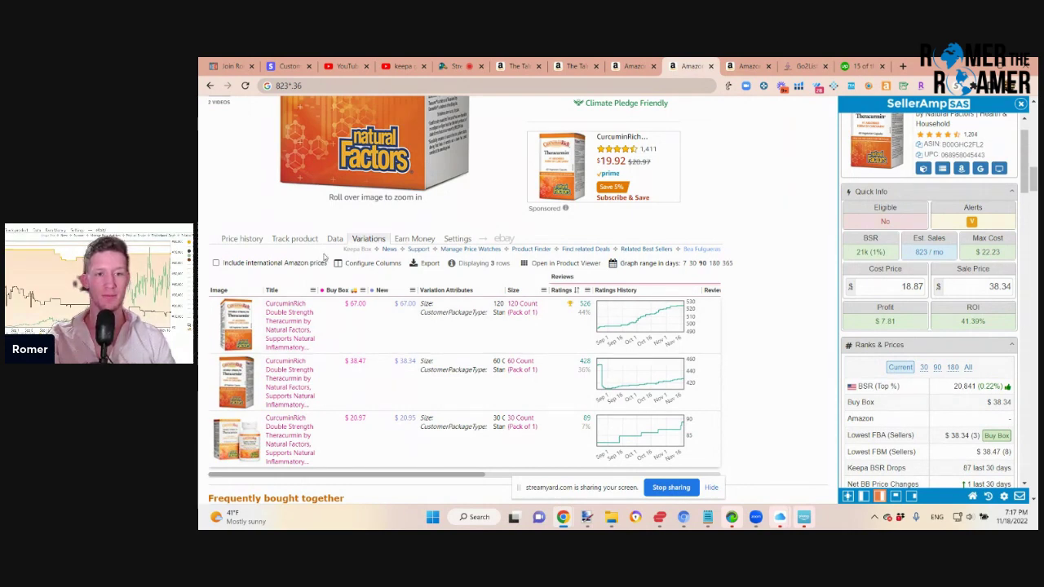
Bring back the CurcuminRich price history graph and highlight its Buy Box line.
left_click(295, 239)
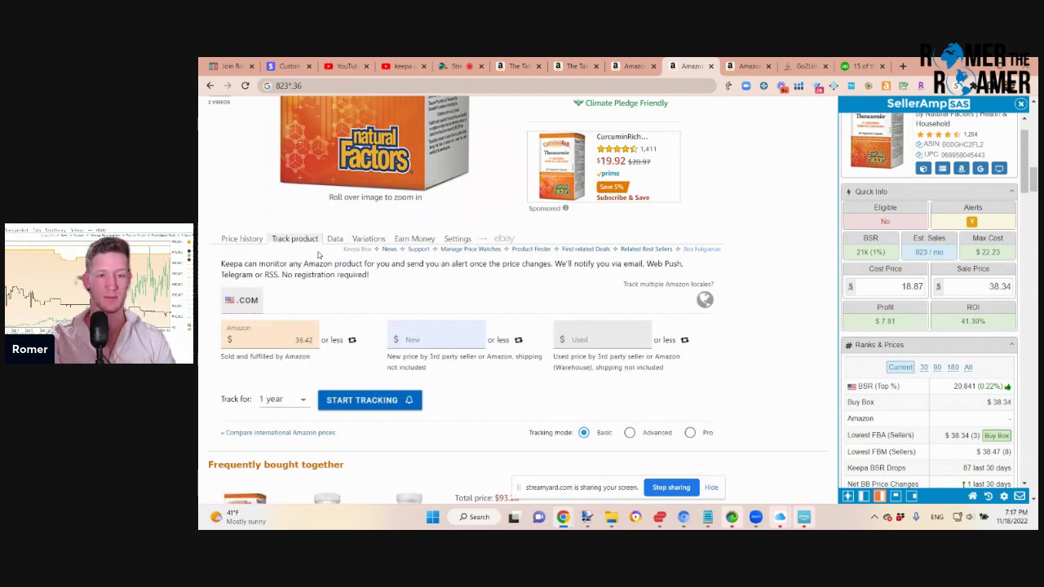
left_click(243, 239)
mouse_move(655, 326)
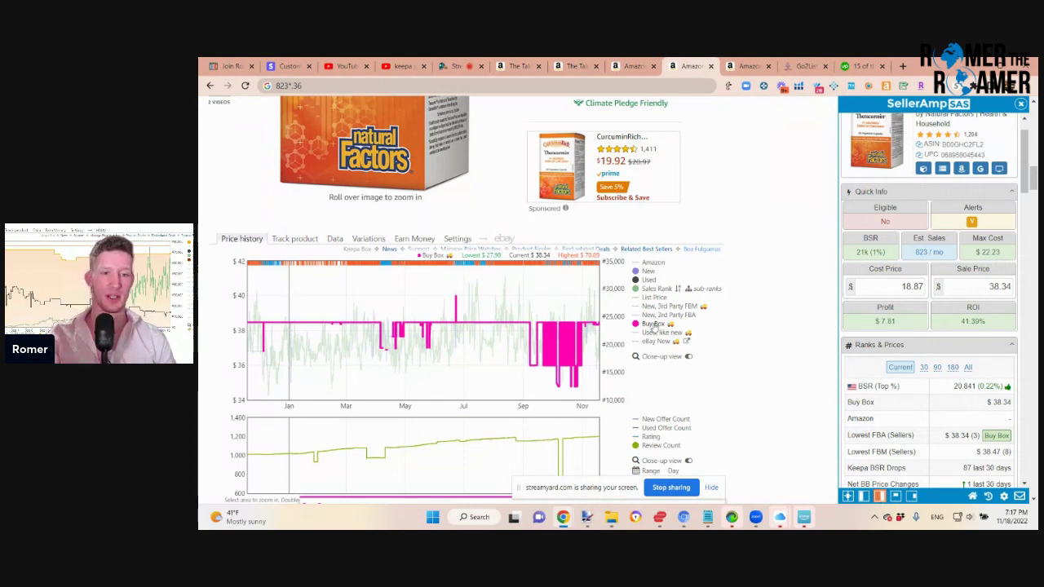
Recheck the CurcuminRich variations against the estimated sales, and open the Keepa offers data for the product.
left_click(367, 238)
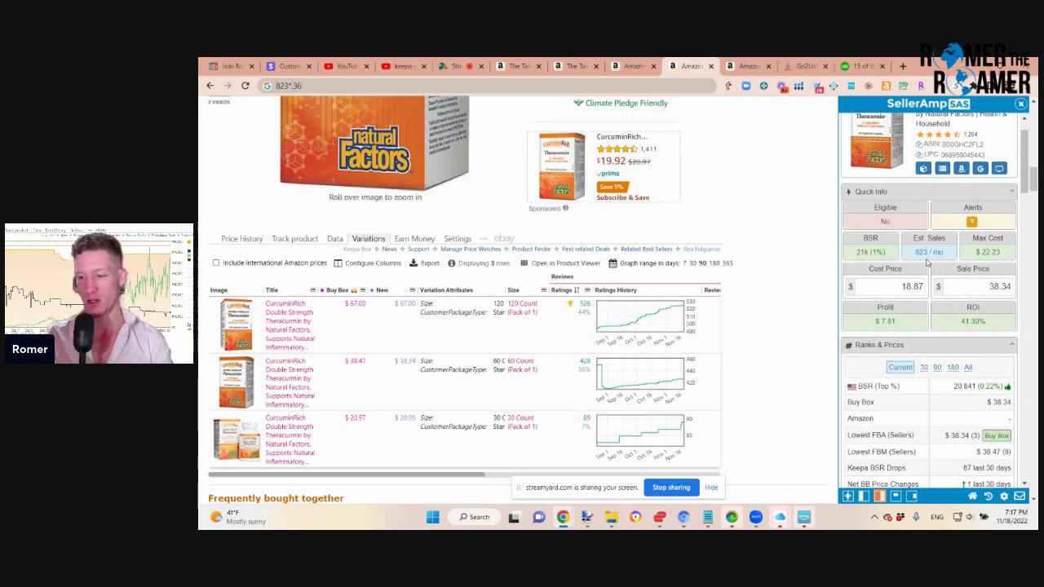
left_click(335, 242)
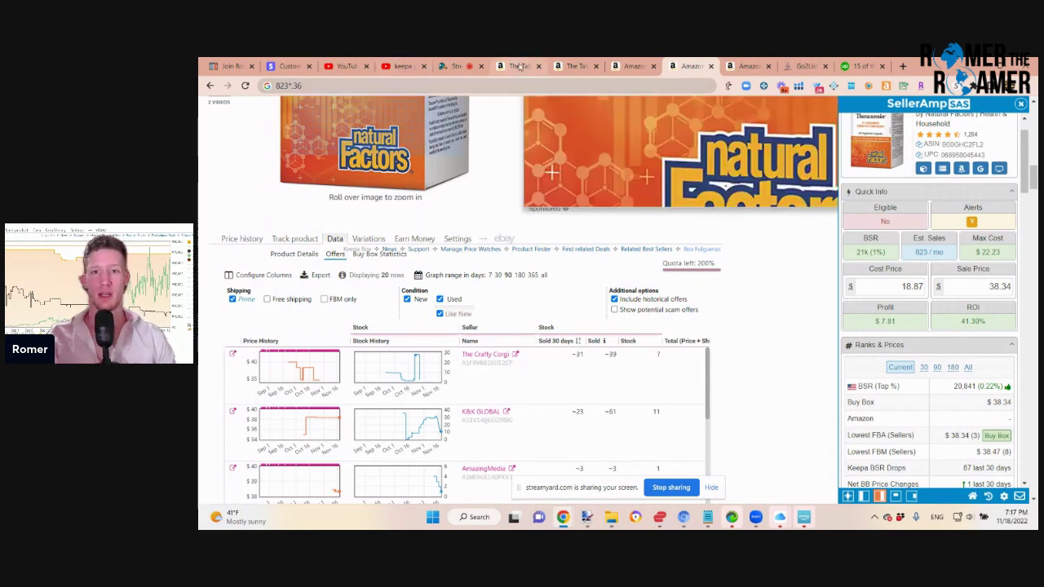
Return to the ColonBroom page and show its Keepa price history graph to inspect the early November sales rank spike.
left_click(749, 67)
scroll(581, 353, "down", 10)
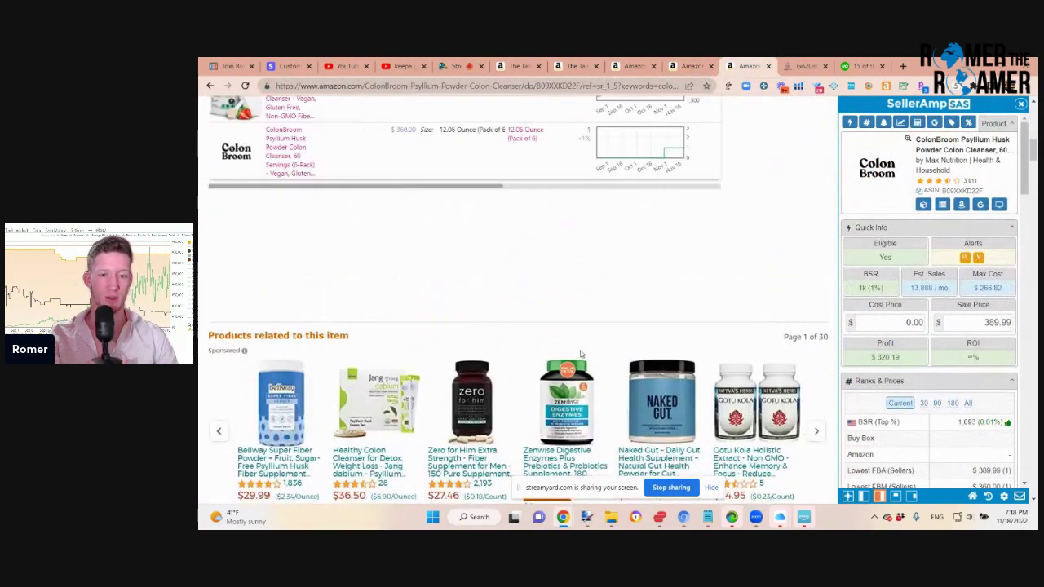
scroll(581, 354, "up", 3)
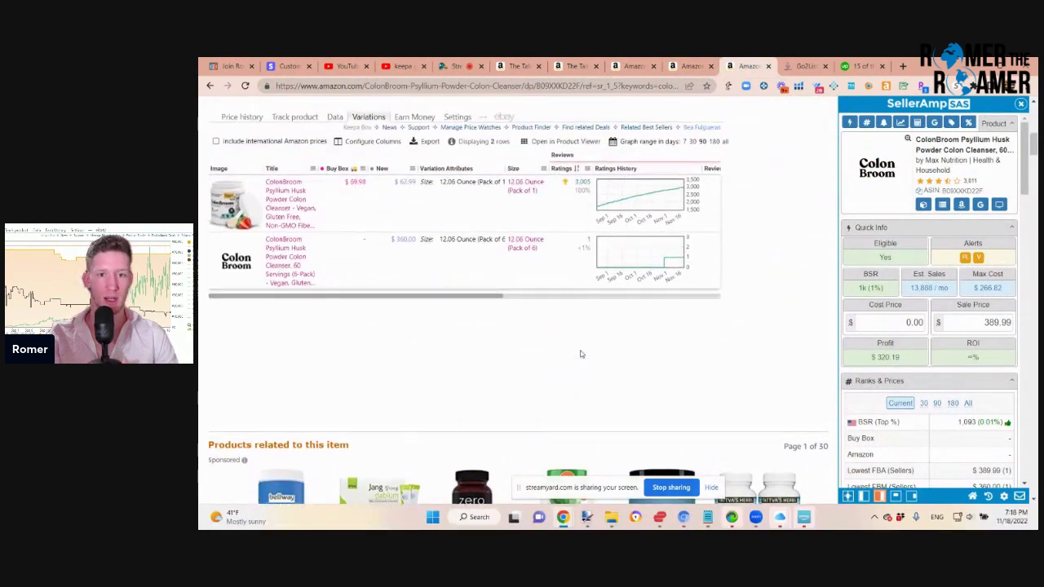
scroll(581, 353, "up", 5)
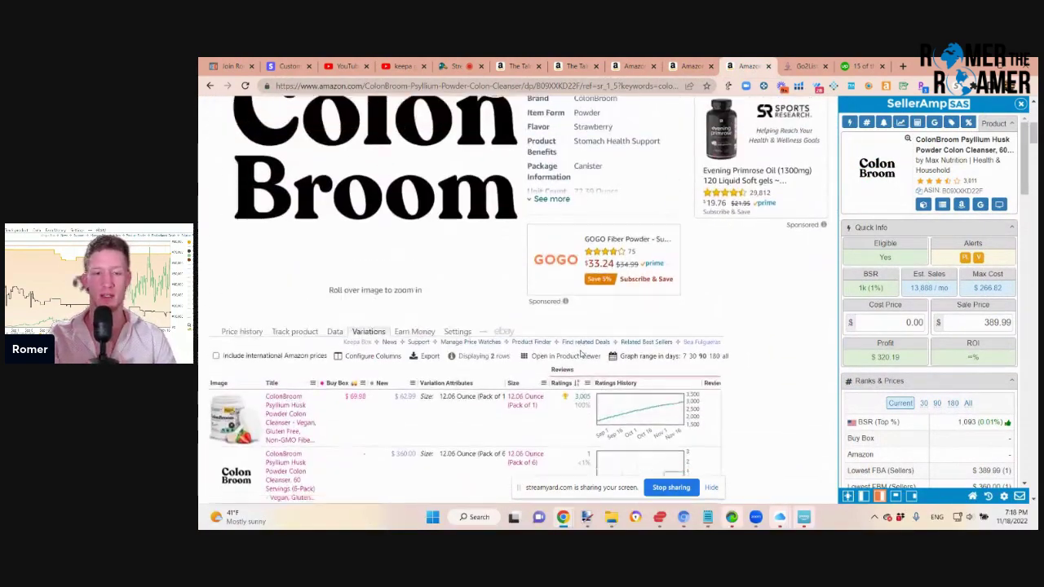
scroll(581, 353, "down", 4)
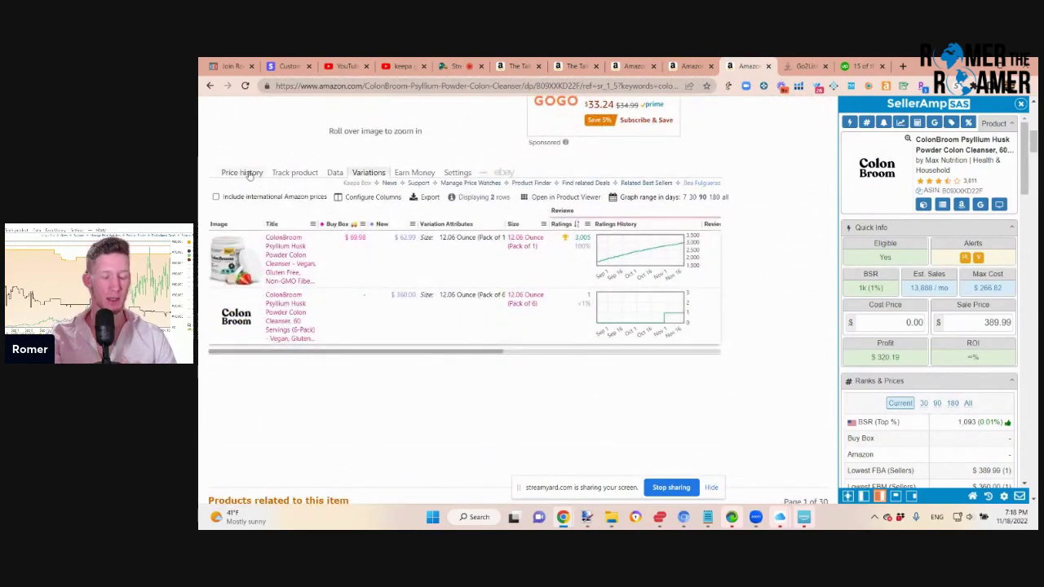
left_click(242, 173)
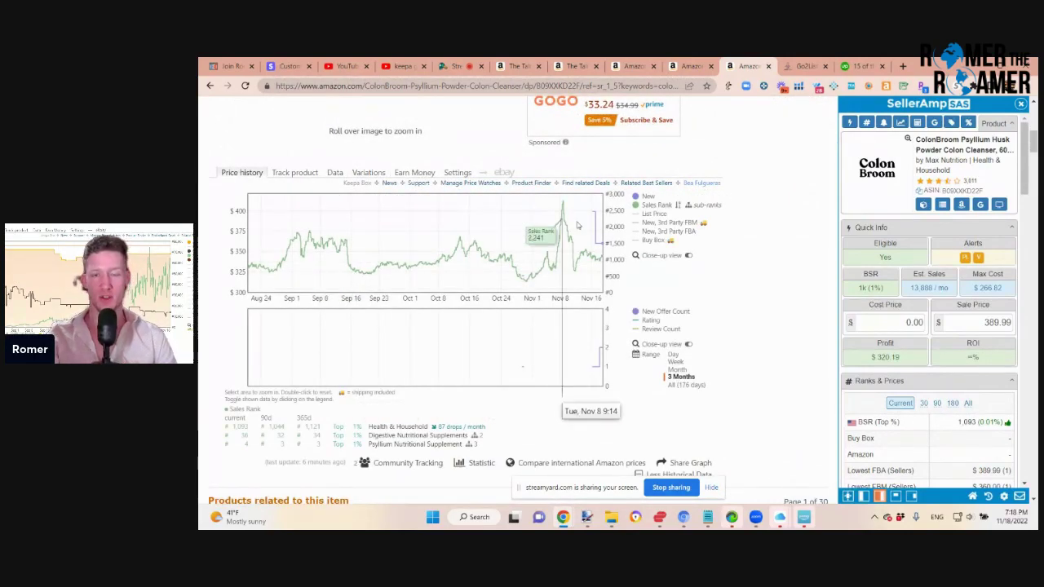
Return to the CurcuminRich page and show Keepa's Buy Box Statistics to see how sellers share the Buy Box.
left_click(684, 73)
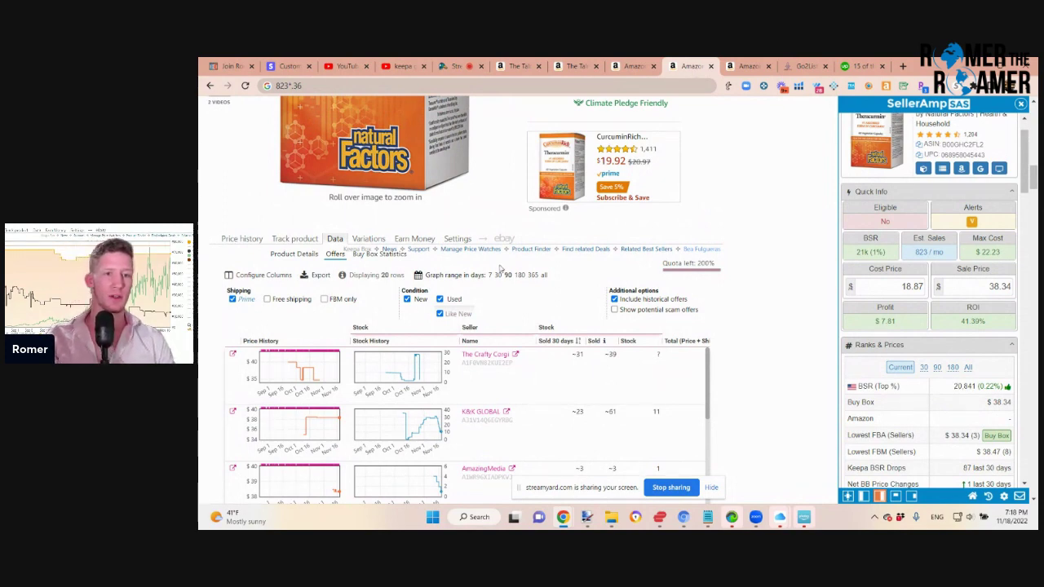
scroll(451, 269, "up", 4)
scroll(451, 270, "up", 4)
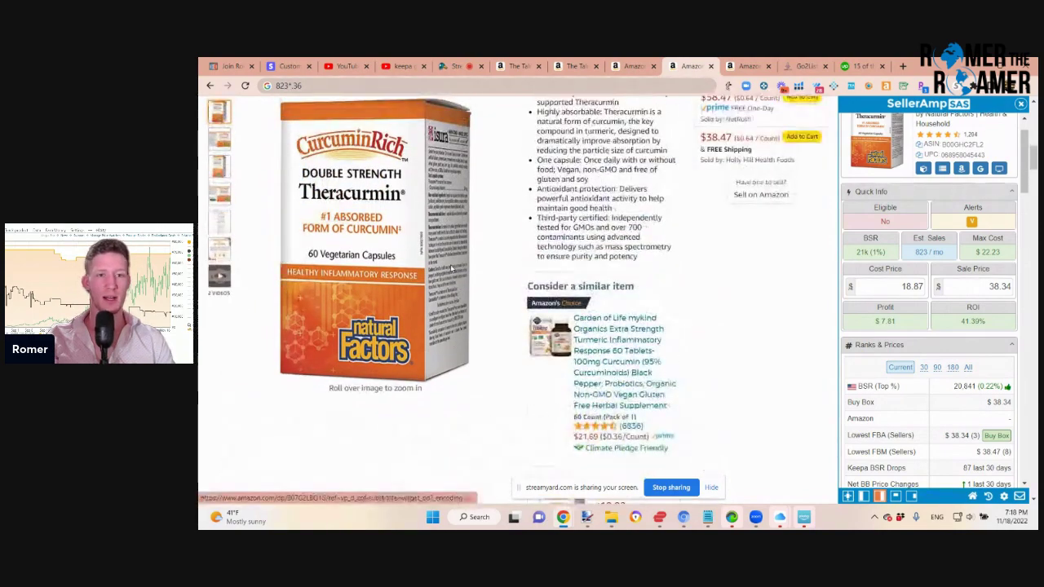
scroll(451, 270, "down", 3)
scroll(451, 269, "down", 3)
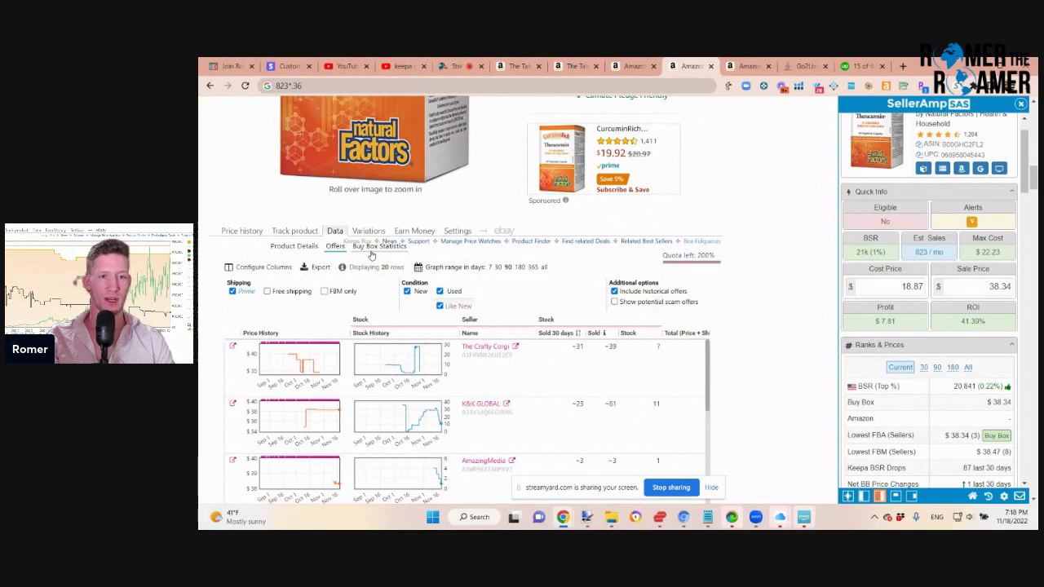
left_click(373, 247)
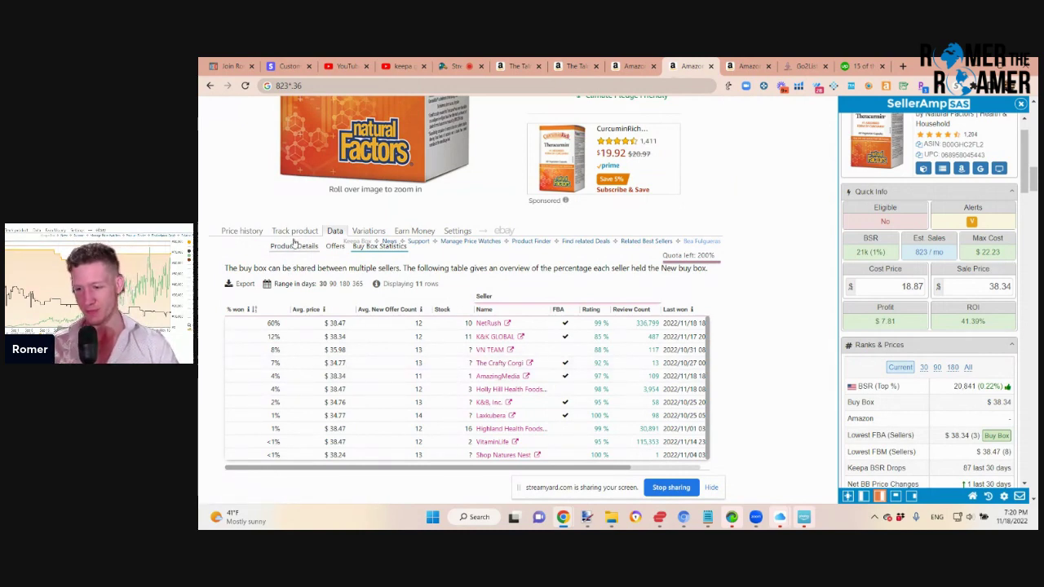
Bring back the CurcuminRich price history graph, take a close look at its range options, and set the range to All.
left_click(241, 232)
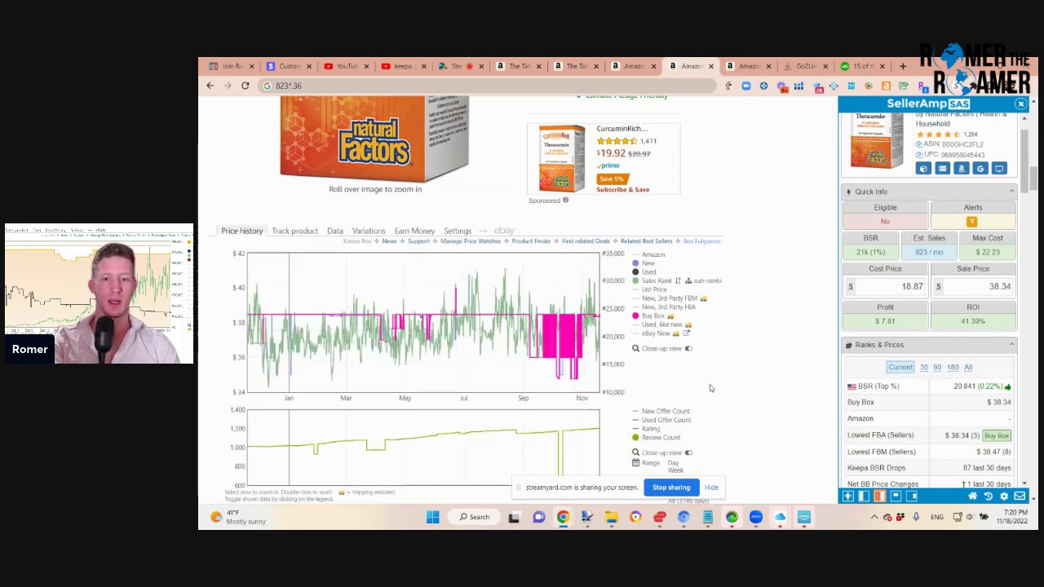
scroll(706, 369, "down", 1)
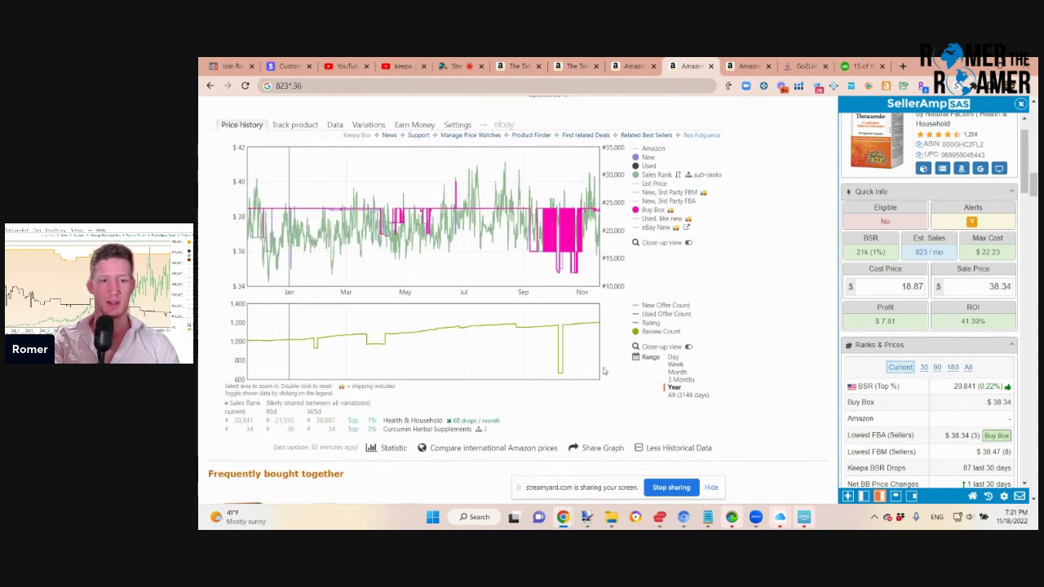
scroll(661, 318, "up", 1)
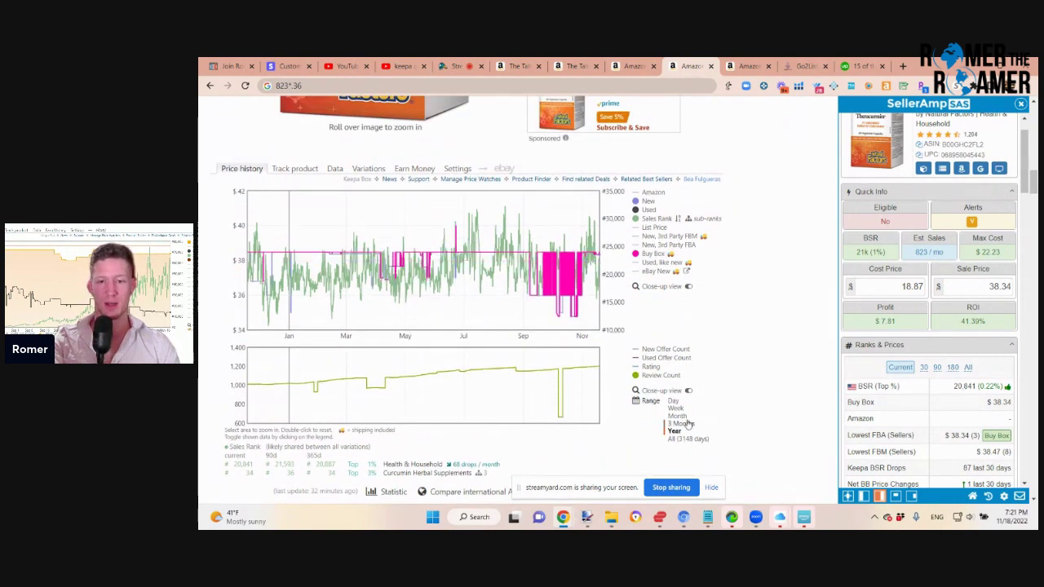
scroll(688, 425, "down", 1)
scroll(687, 424, "up", 1)
scroll(681, 412, "up", 5, "ctrl")
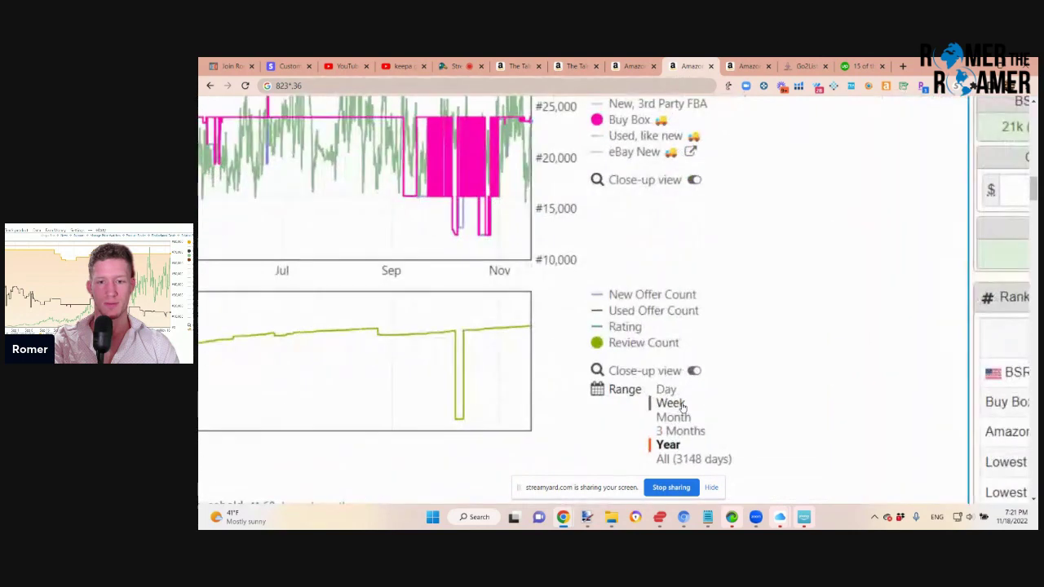
scroll(684, 406, "down", 2)
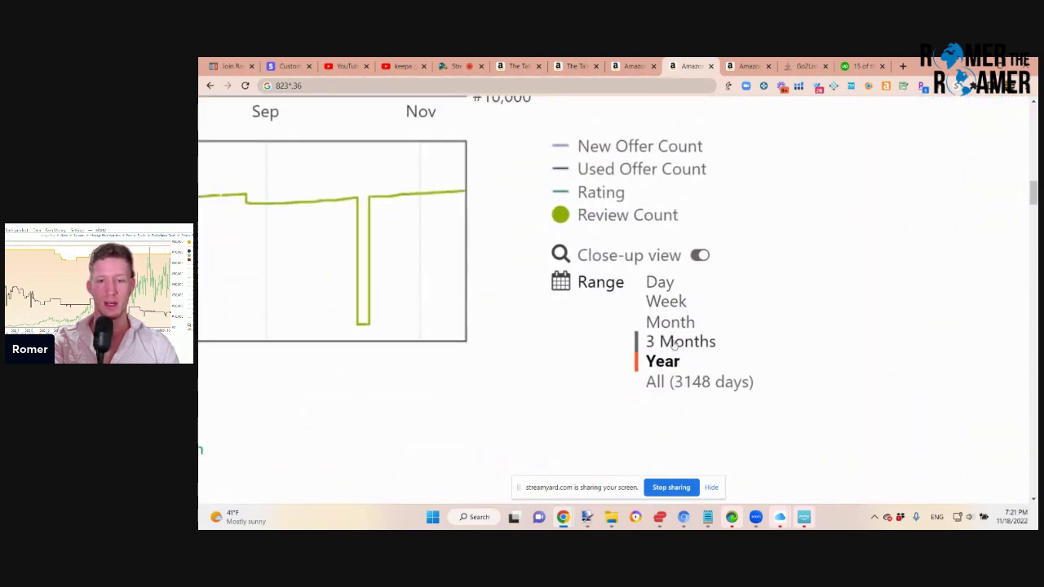
left_click(674, 390)
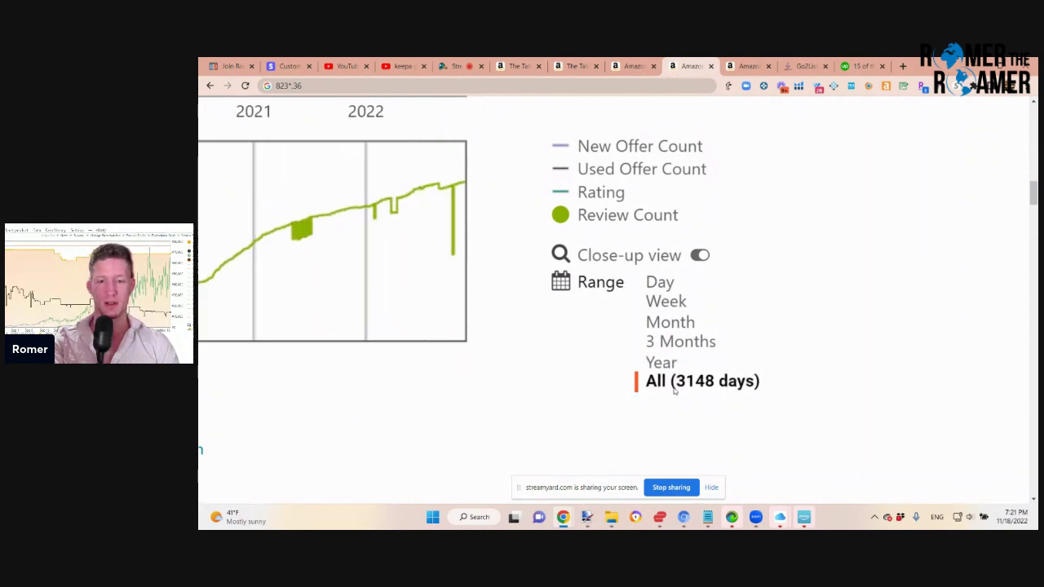
key("ctrl+minus")
key("ctrl+minus")
key("ctrl+minus")
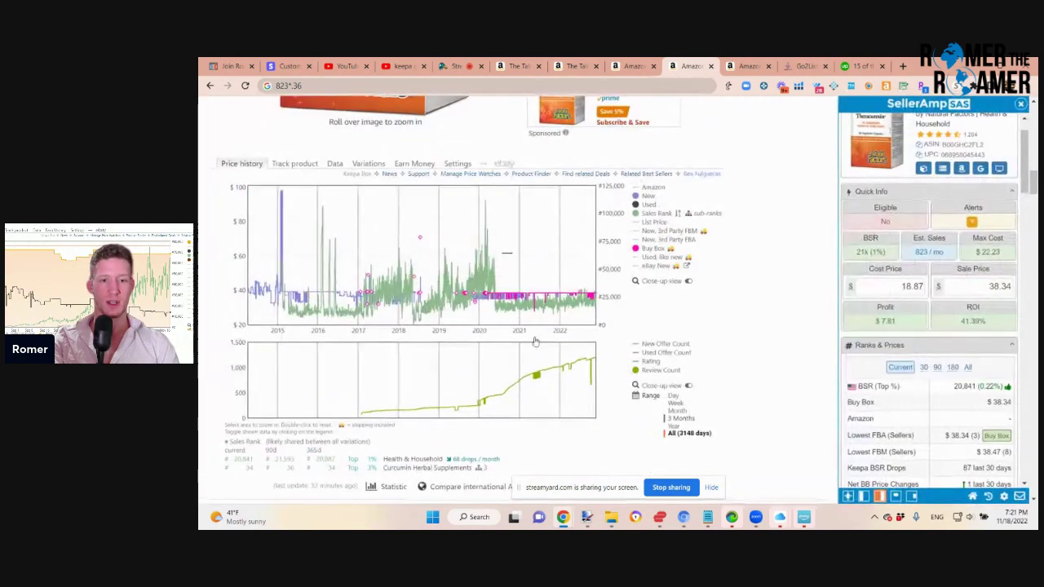
Compare the 3 Months range with the All range on the CurcuminRich graph, and recheck the product's size options and price.
left_click(680, 419)
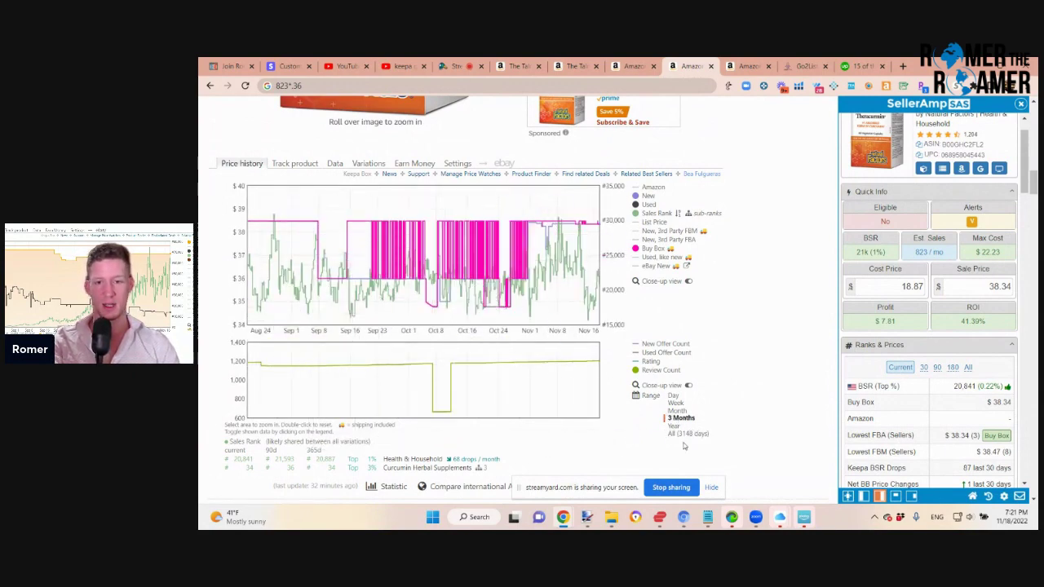
left_click(686, 433)
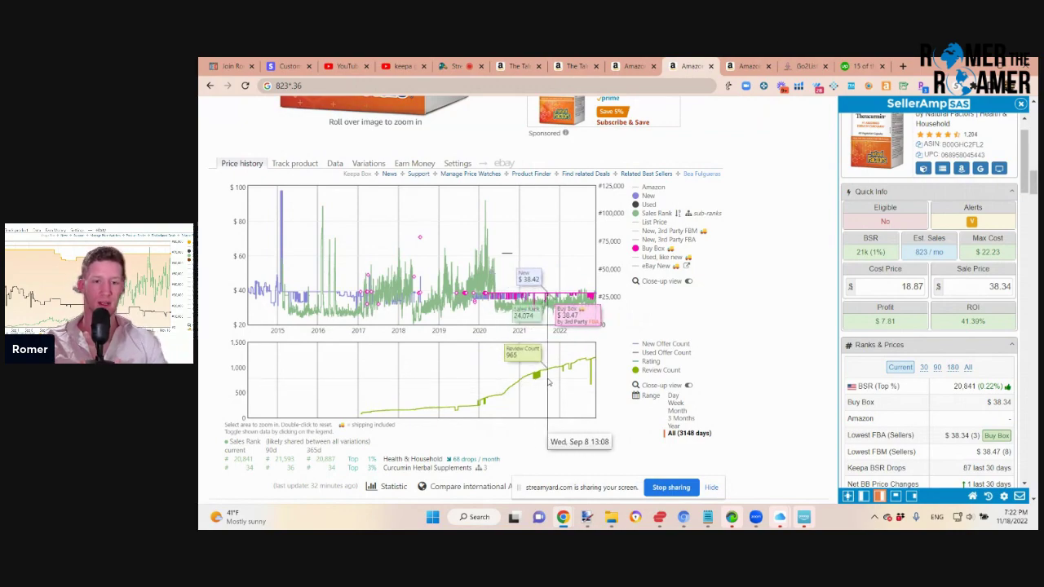
scroll(560, 344, "up", 10)
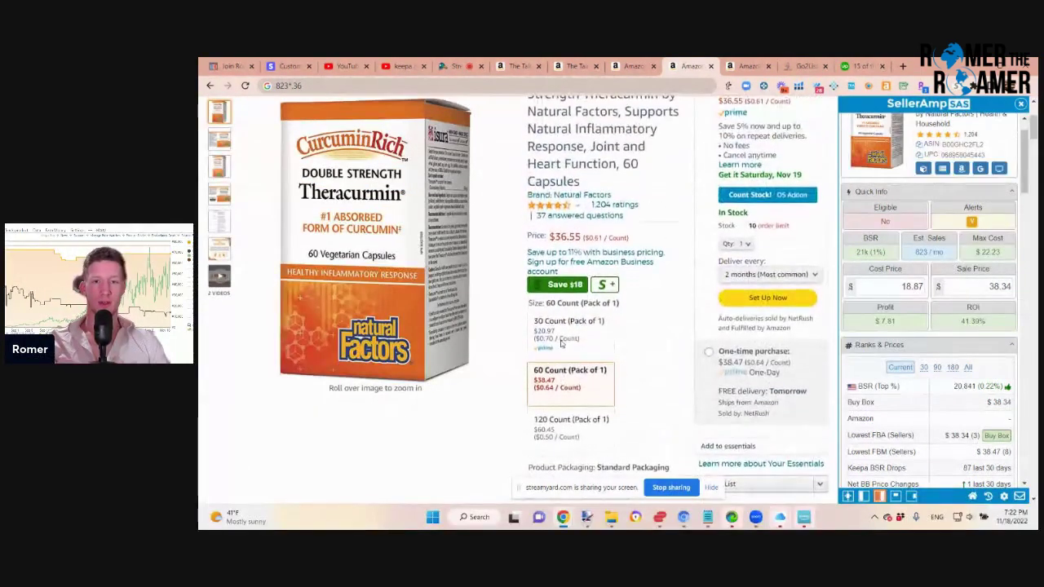
scroll(561, 345, "down", 10)
scroll(562, 344, "down", 1)
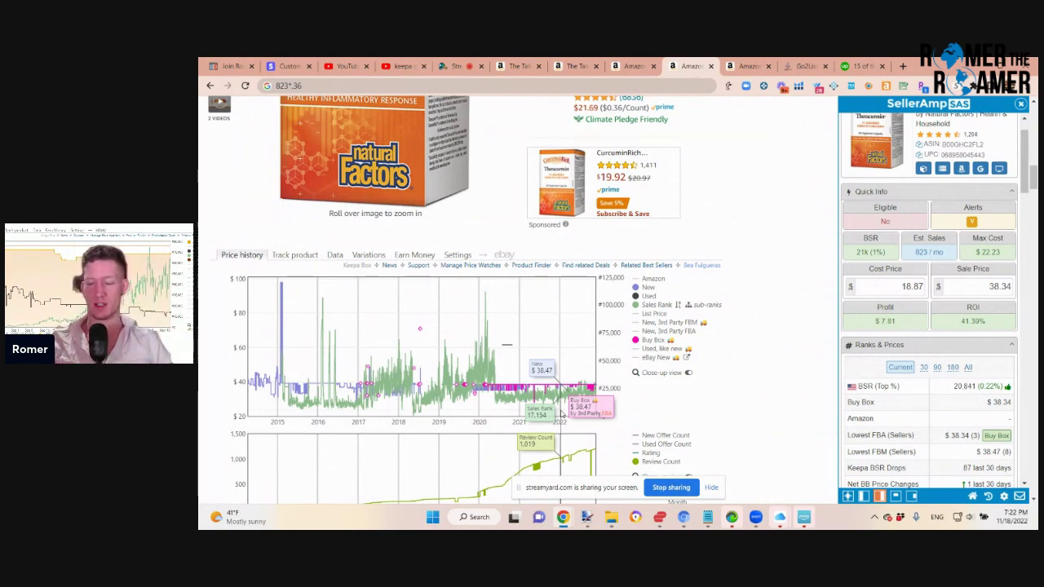
Switch to the StreamYard recording studio.
left_click(450, 66)
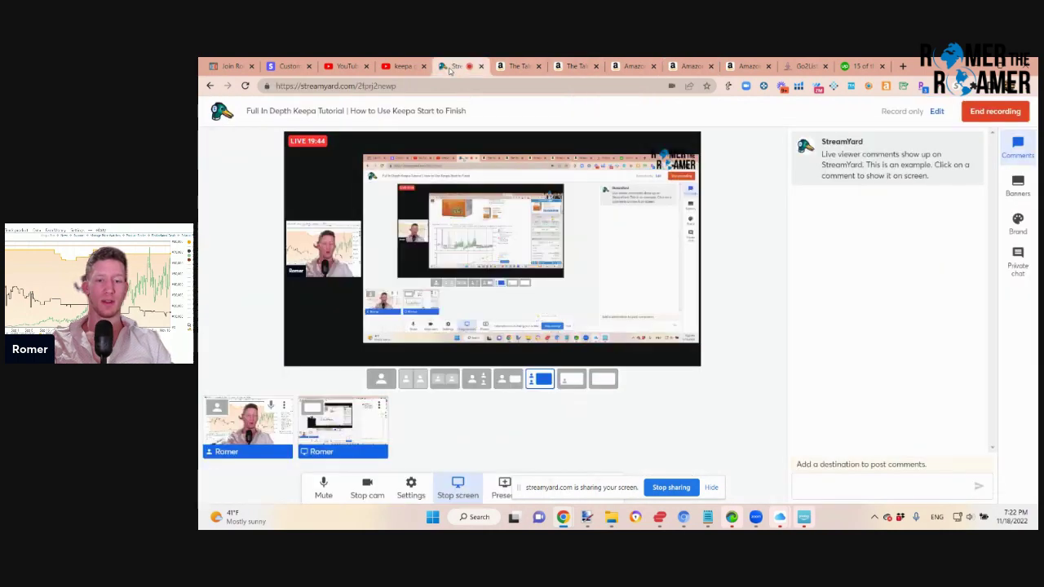